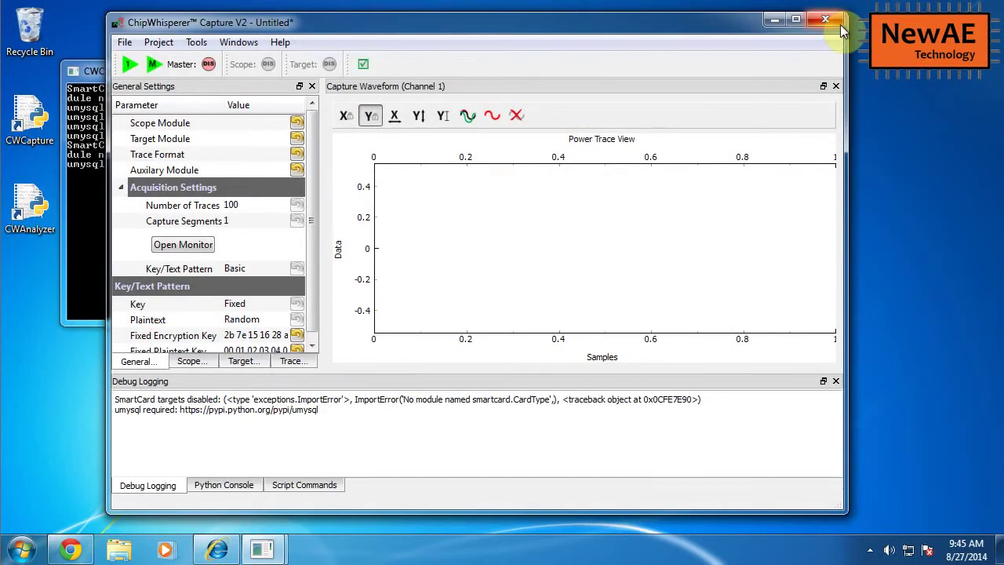
Close ChipWhisperer Capture and discard its unsaved changes
click(840, 26)
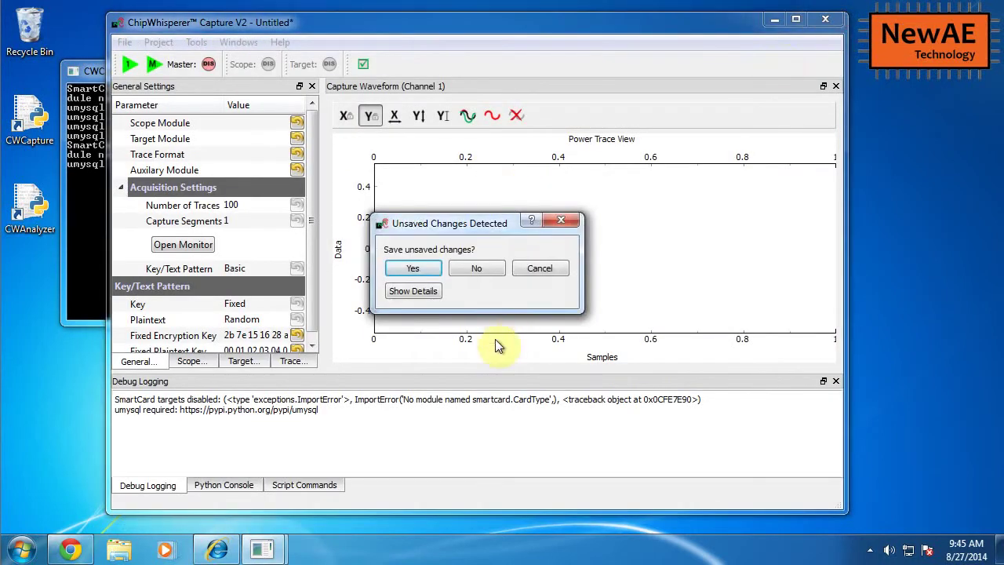
click(482, 269)
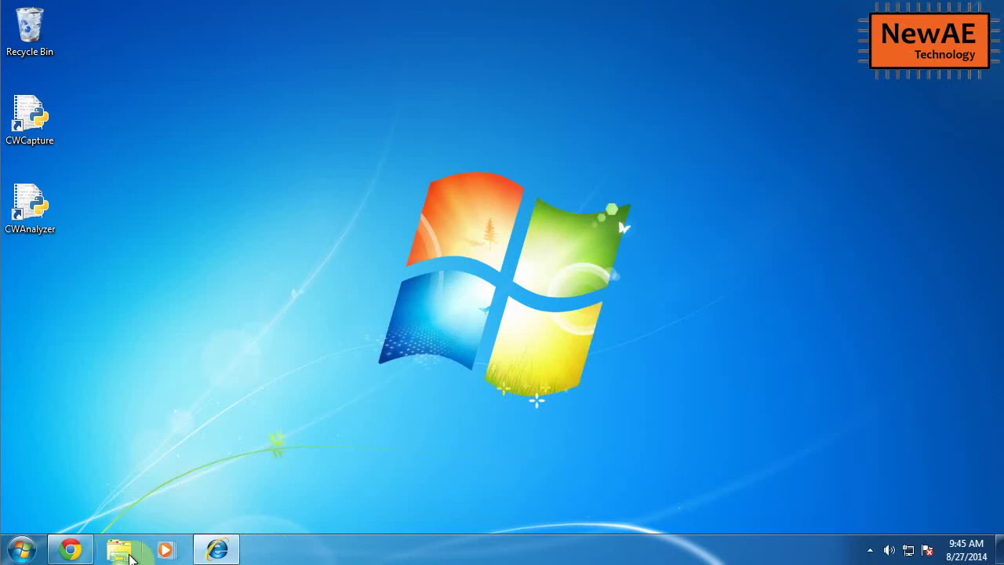
Browse to the C:\WinPython-32bit-2.7.6.4 folder in Windows Explorer
click(120, 549)
click(483, 59)
text(c:\)
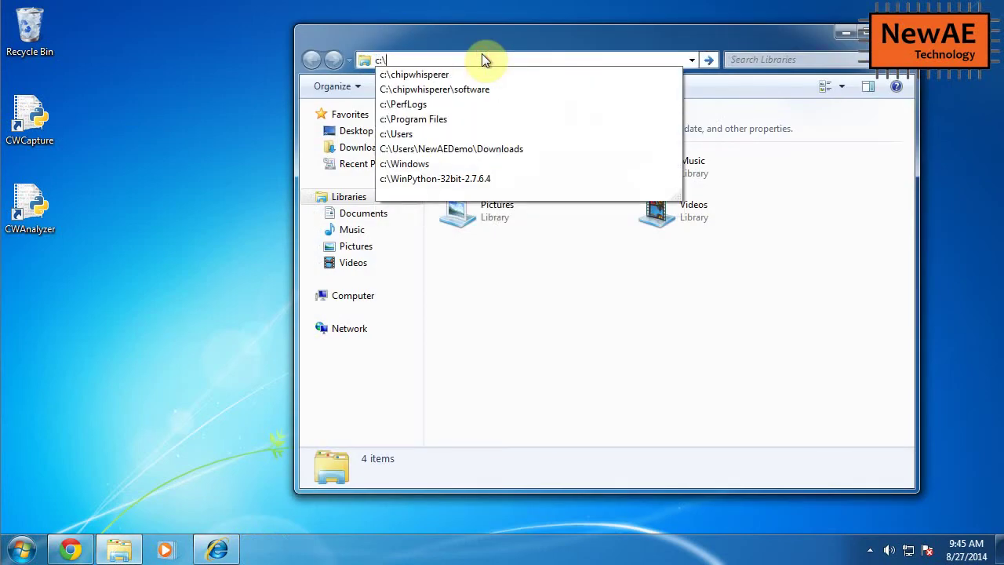
key(Down)
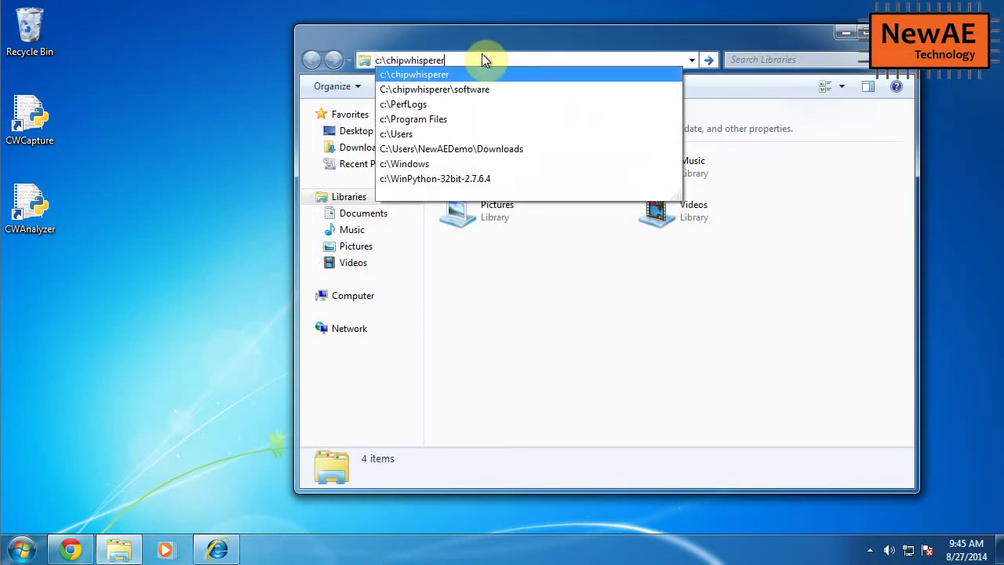
key(Down)
key(Down)
key(Down)
key(Down)
key(Down)
key(Down)
key(Down)
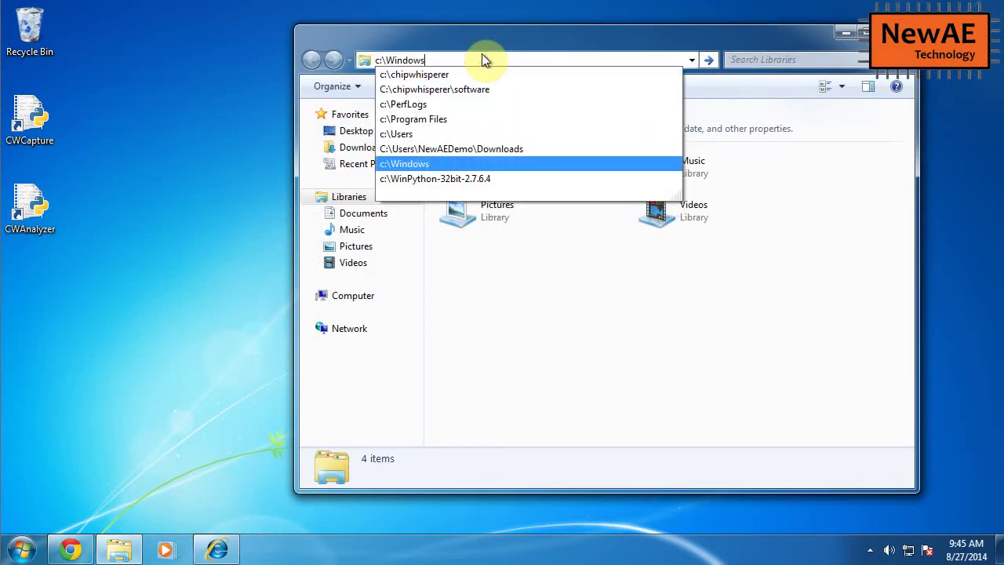
key(Return)
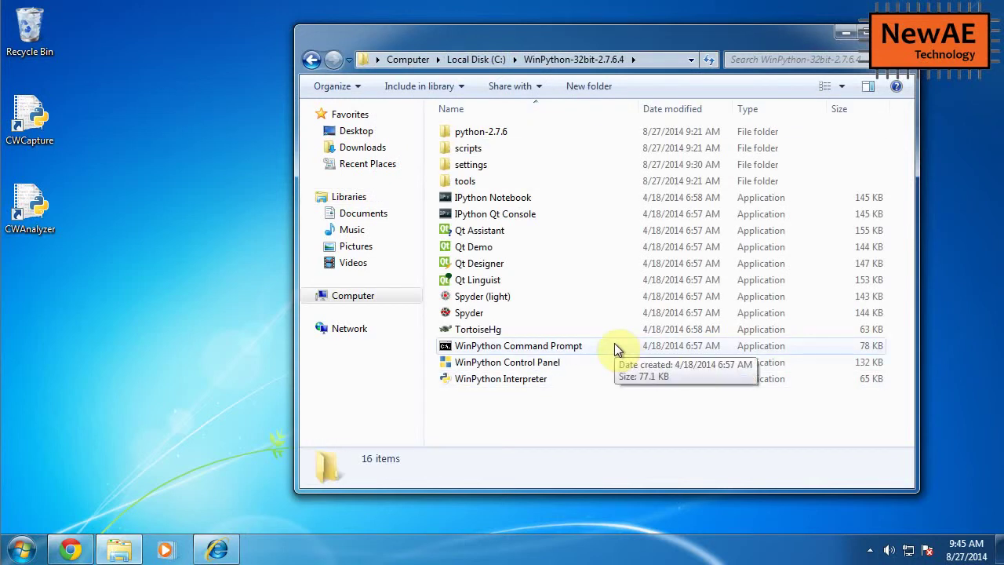
Open the WinPython Command Prompt, enter pip install pyusb, and close the prompt and folder windows
double_click(614, 345)
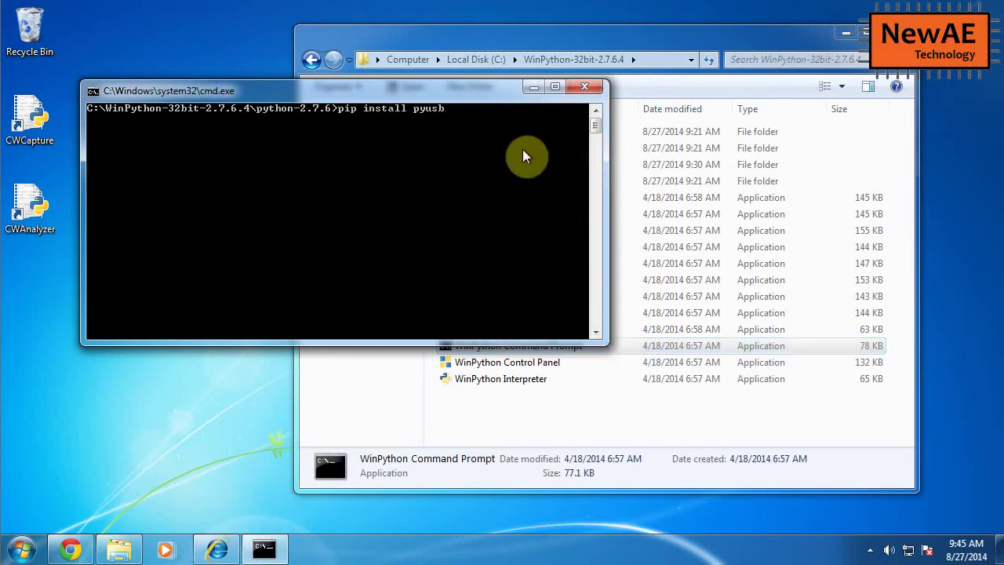
click(594, 88)
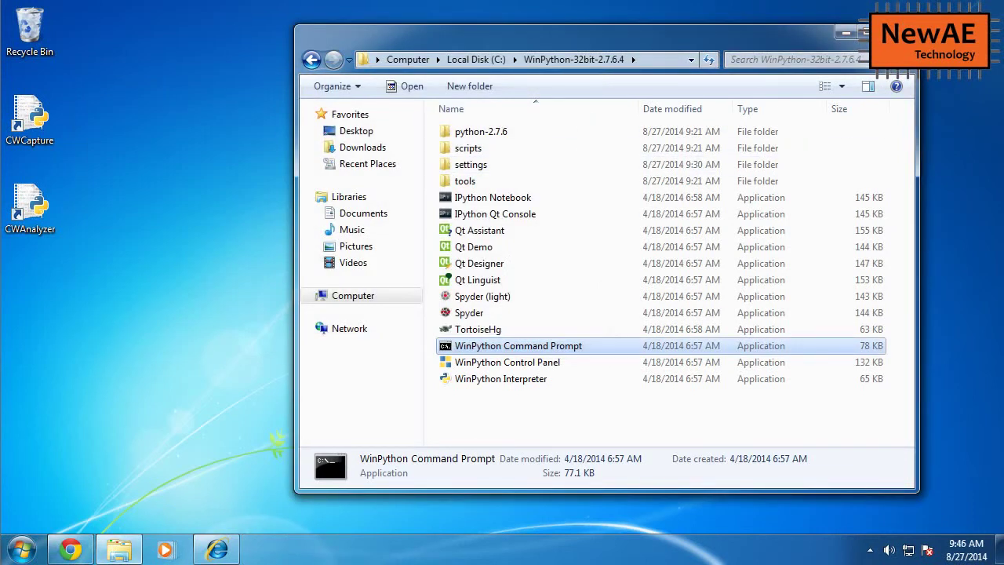
click(897, 33)
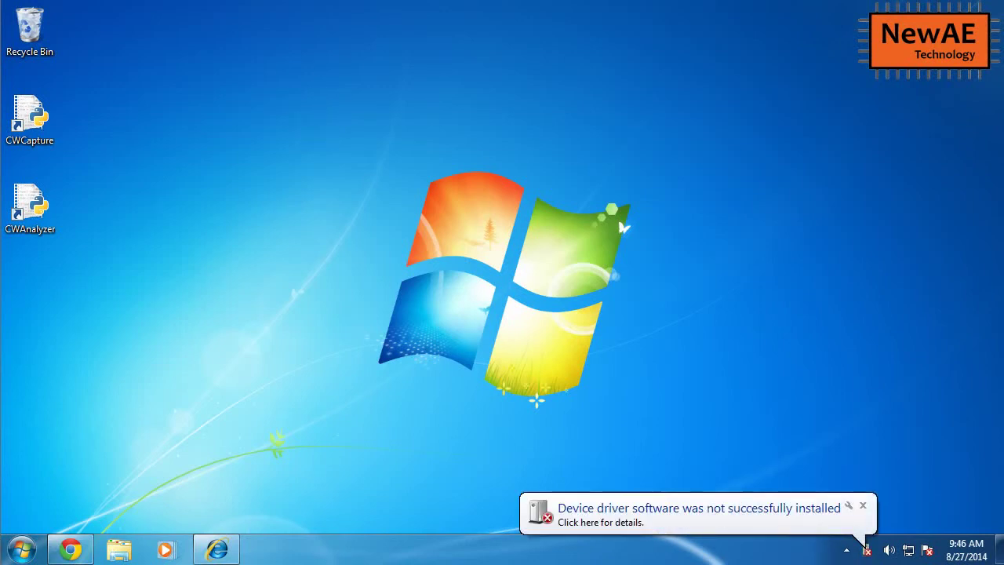
Open the details of the device driver installation notification and move that window aside
click(694, 514)
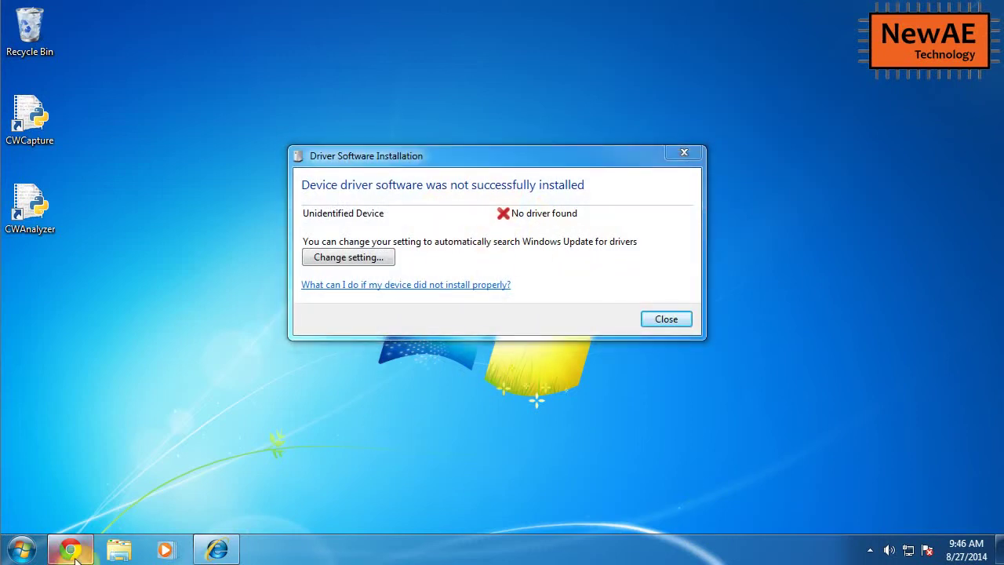
click(498, 156)
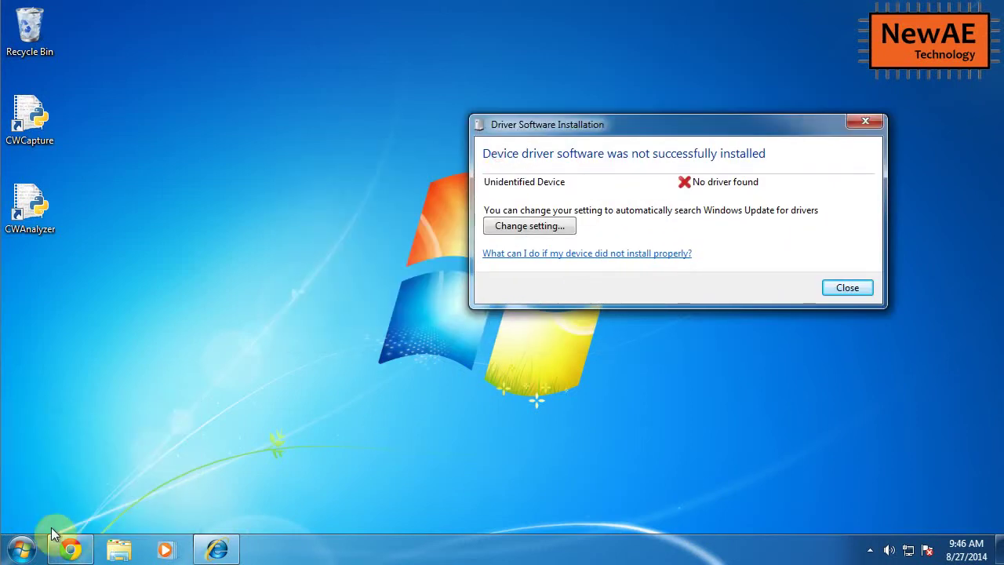
Switch to Chrome, load chipwhisperer.com in a new tab, and go to its ChipWhisperer Software Firmware Releases page
click(71, 549)
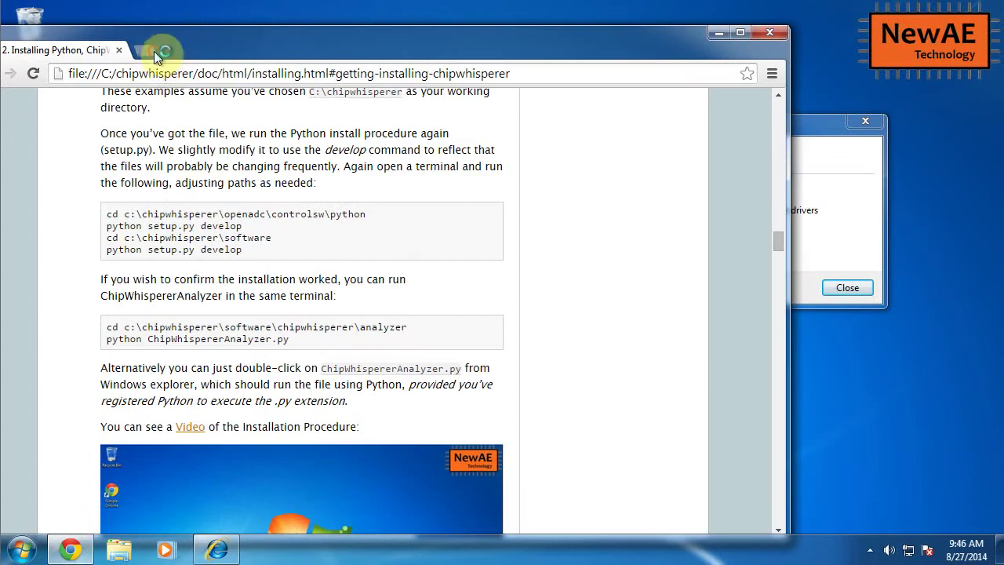
click(155, 52)
text(chipwhisperer.com)
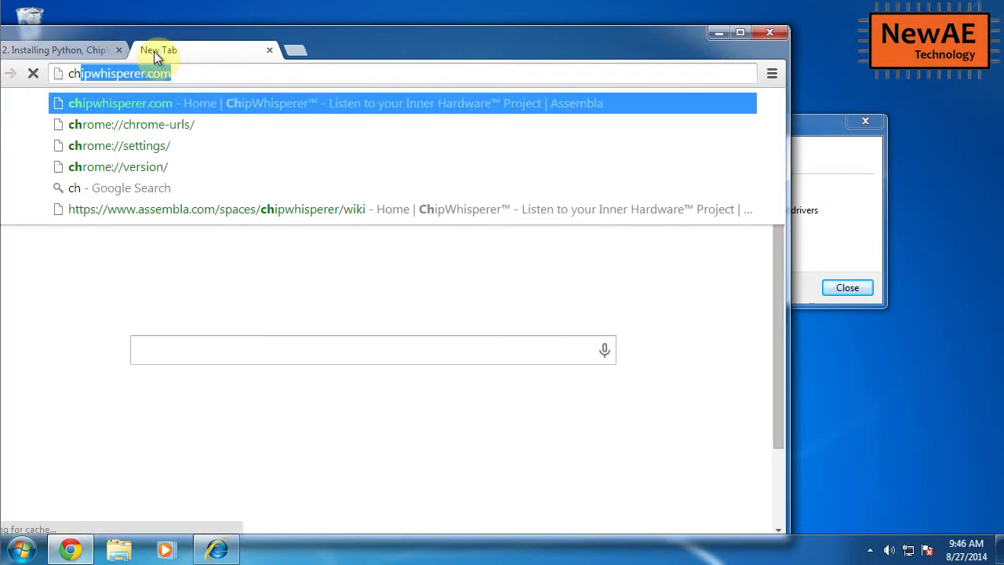
key(Return)
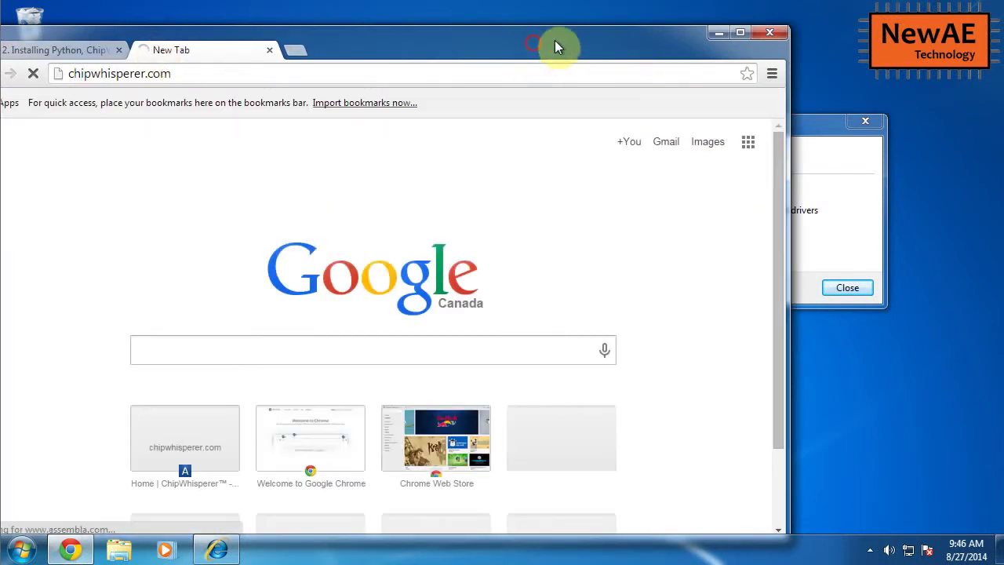
drag(555, 42, 663, 17)
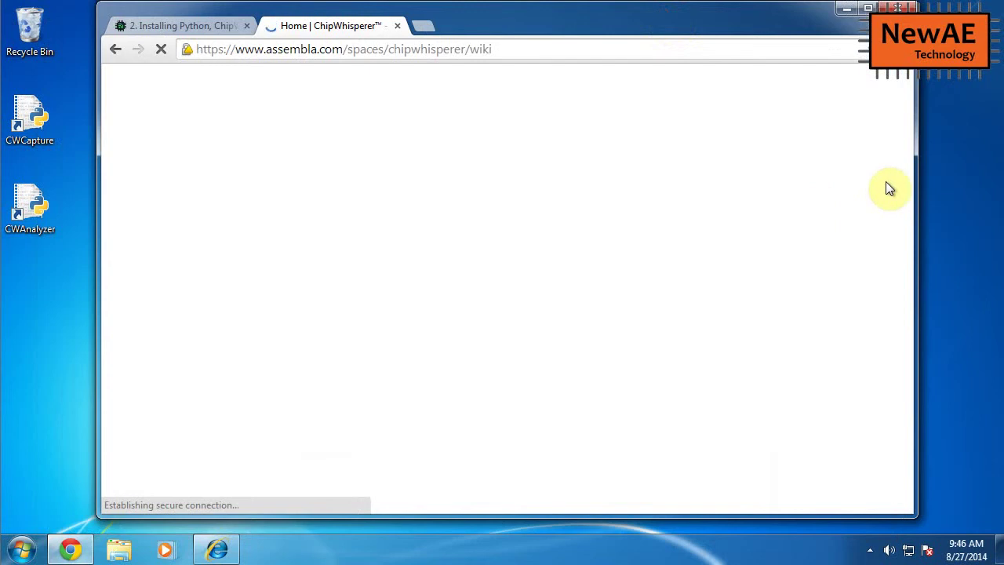
mouse_move(908, 221)
mouse_down()
mouse_move(921, 290)
mouse_move(914, 347)
mouse_move(915, 235)
mouse_up()
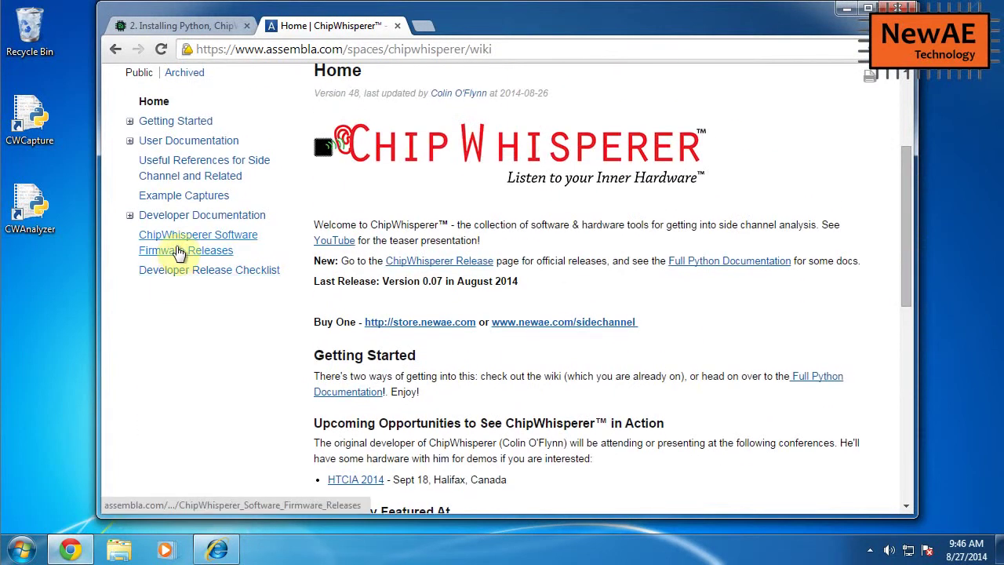
click(177, 248)
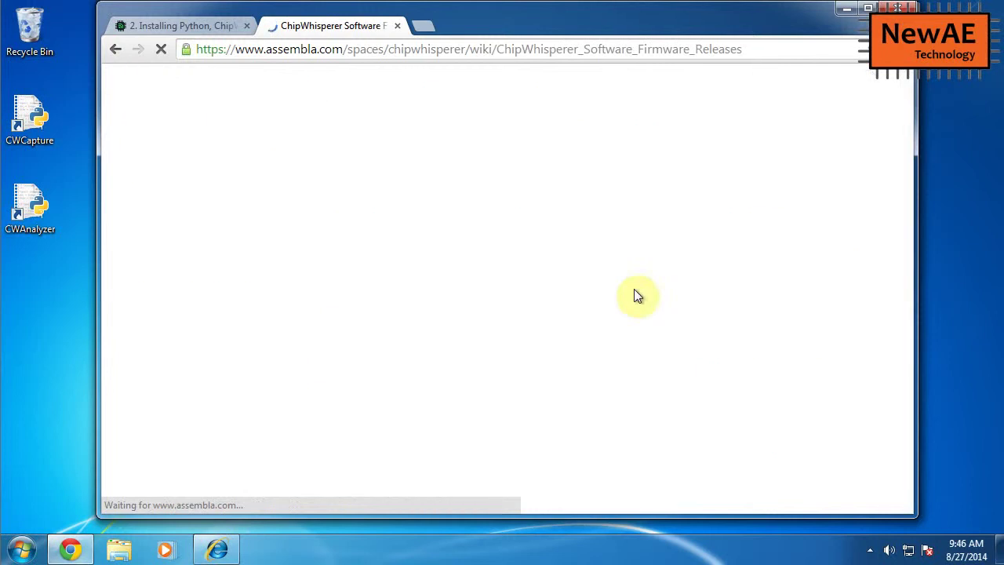
mouse_move(902, 117)
mouse_down()
mouse_move(910, 155)
mouse_move(914, 122)
mouse_up()
Try to download the ChipWhisperer-Capture drivers from the link in the Windows Drivers Only section
triple_click(511, 289)
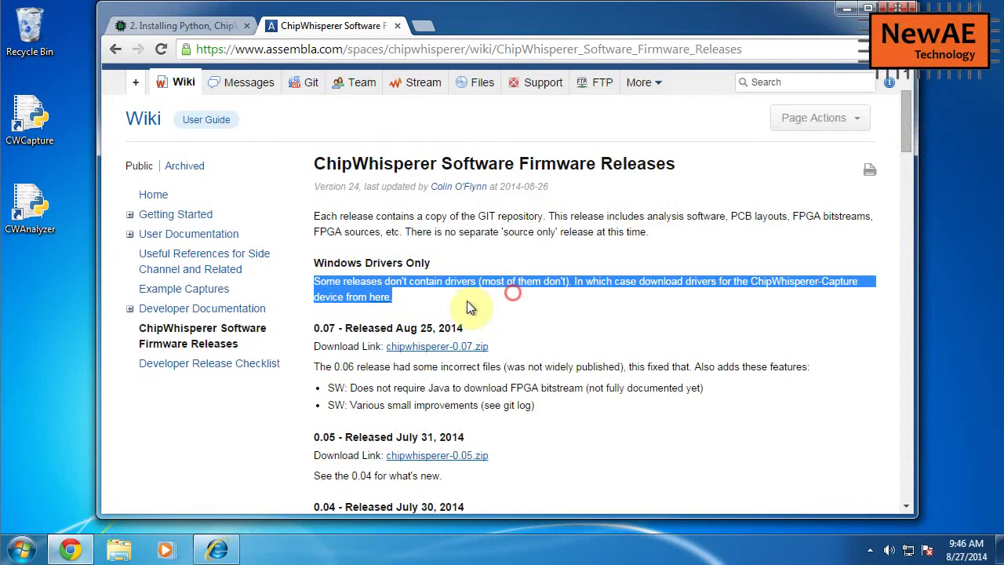
click(386, 298)
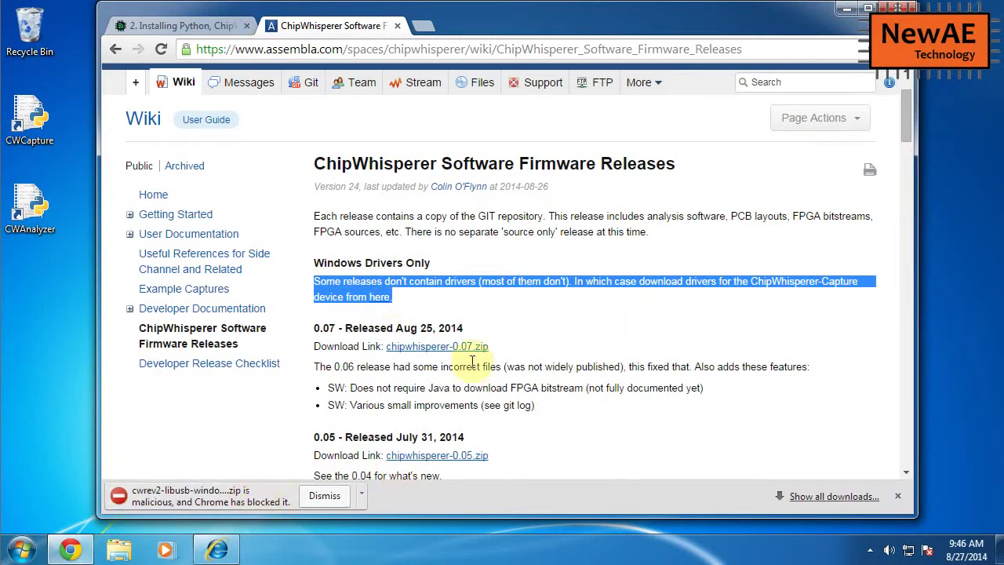
click(421, 316)
Copy the Windows drivers link address, open it in Internet Explorer, and save cwrev2-libusb-windows-drivers.zip to Downloads
right_click(384, 302)
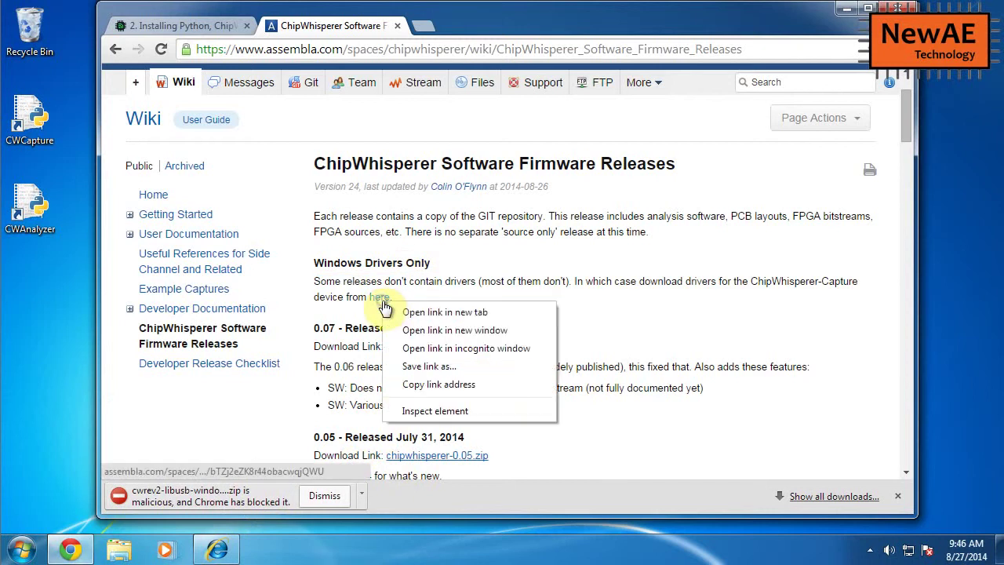
click(439, 383)
click(218, 550)
click(368, 66)
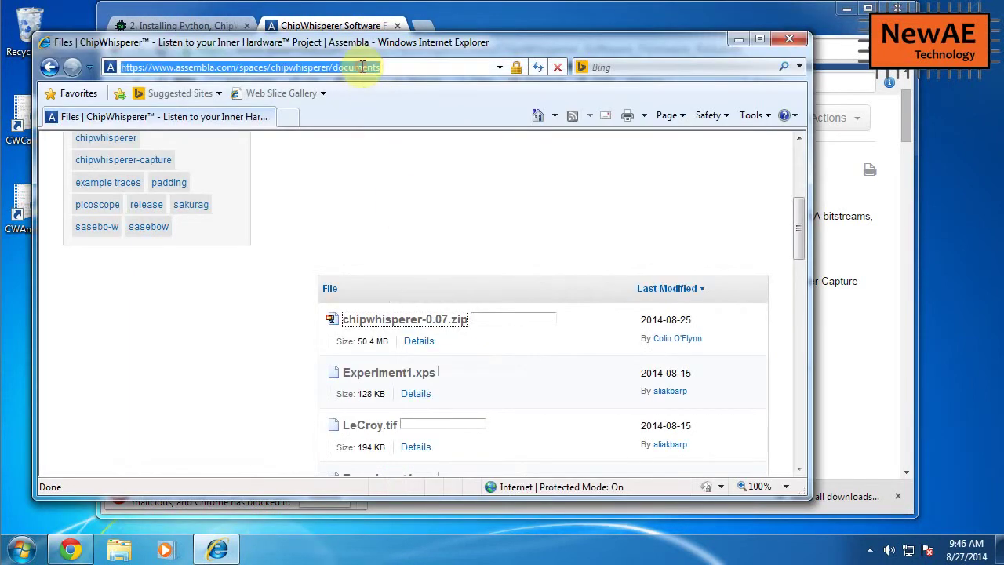
key(ctrl+v)
key(Return)
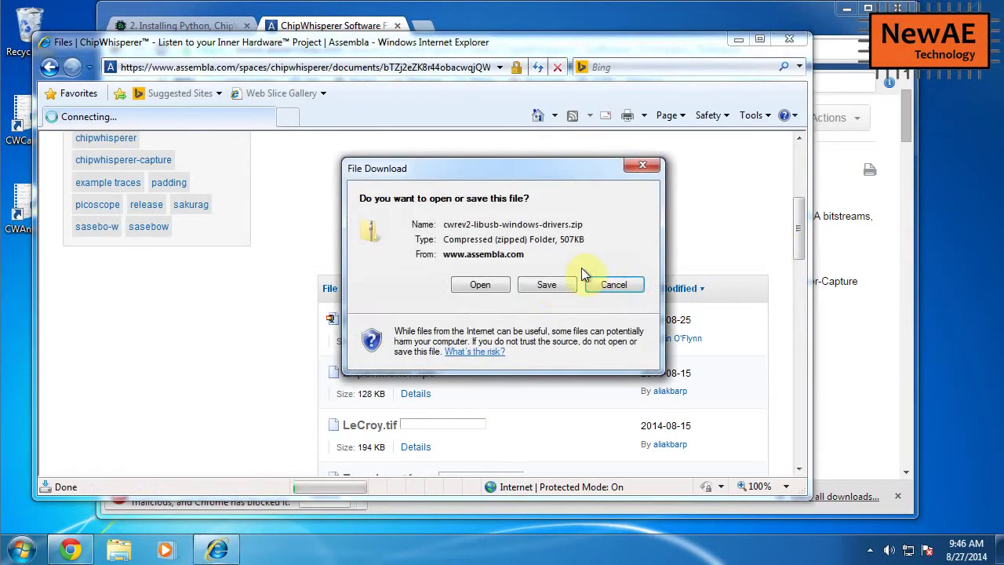
click(546, 284)
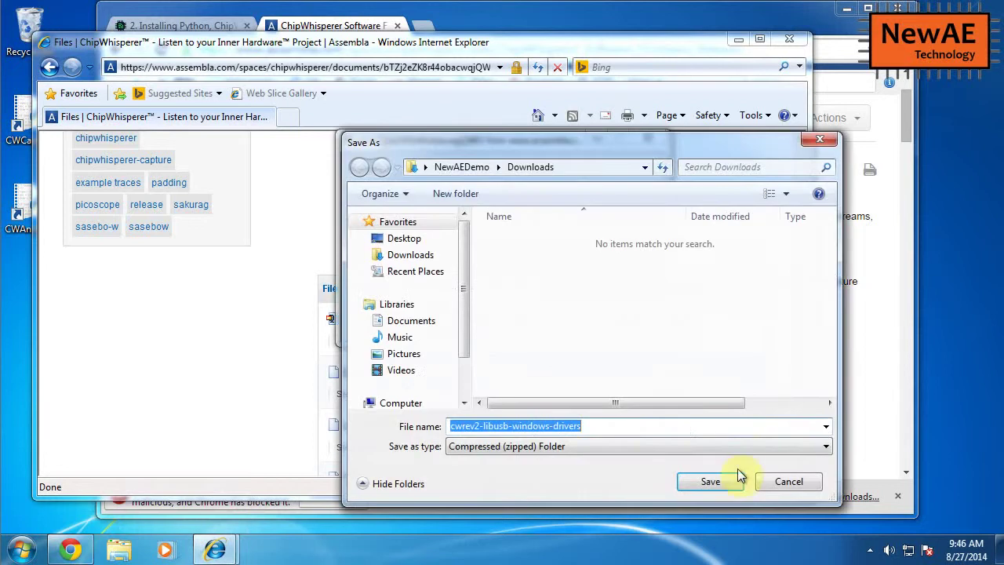
click(708, 479)
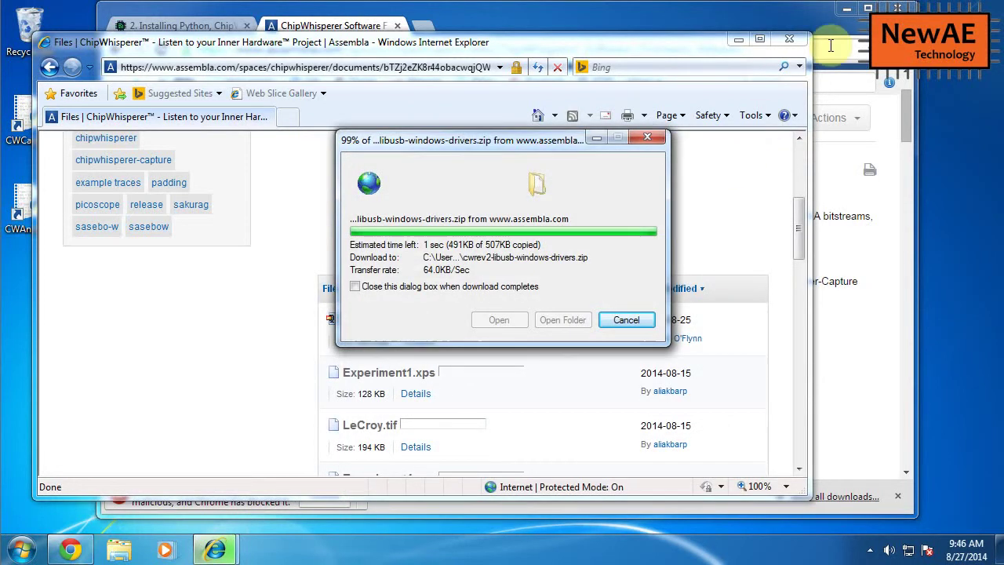
Clear away the browser windows and the Driver Software Installation window, leaving the download dialog on the desktop
click(789, 39)
click(848, 9)
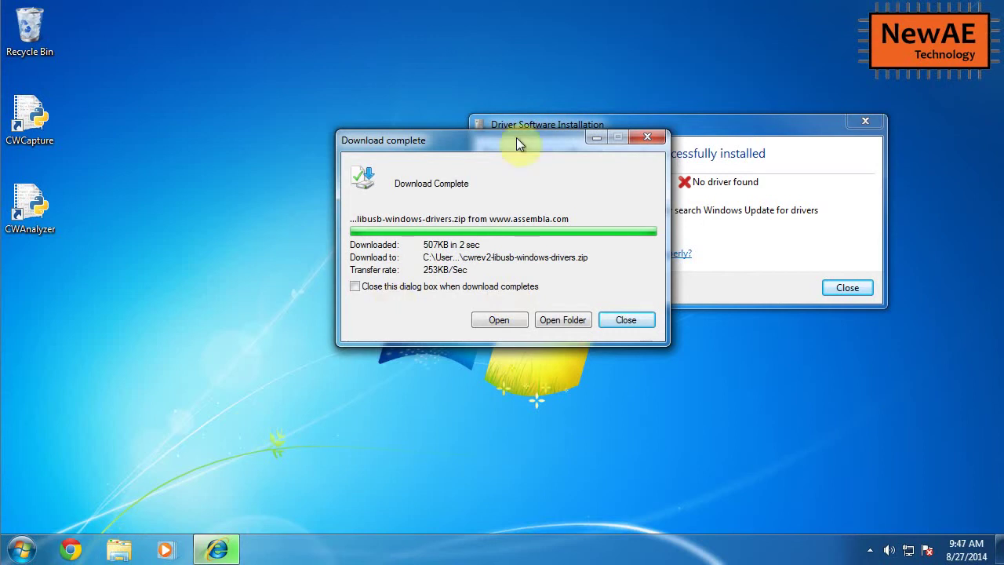
drag(511, 140, 317, 81)
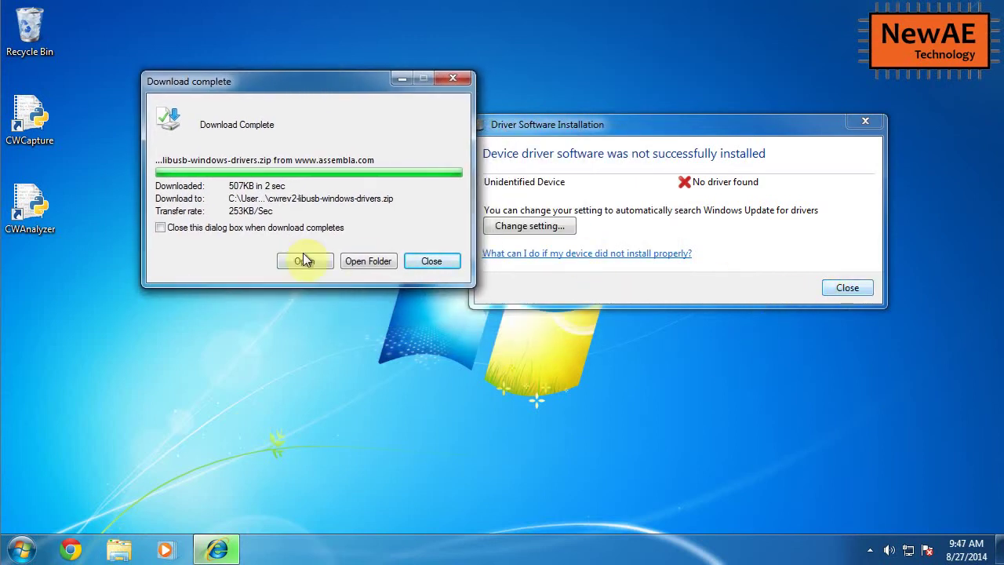
click(853, 285)
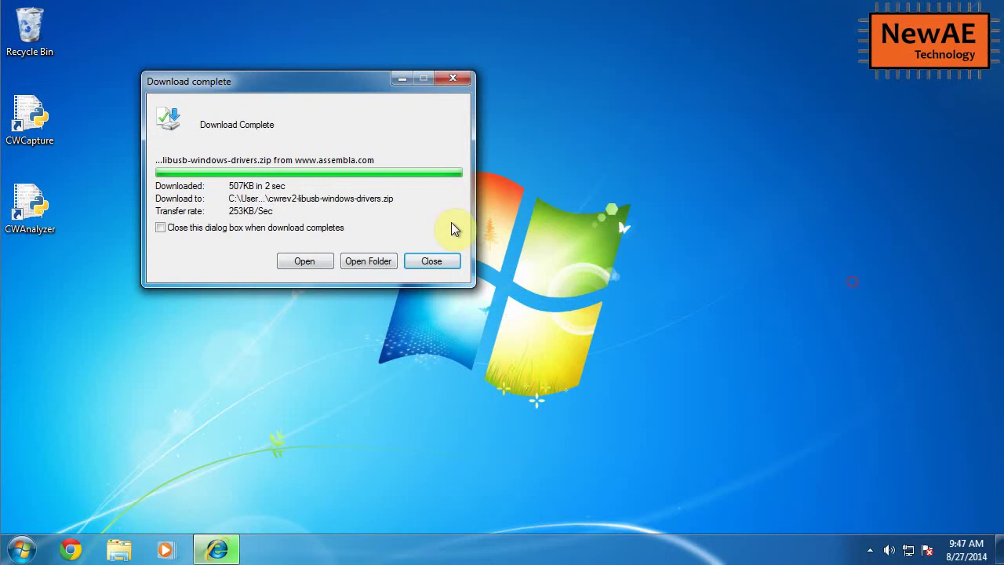
Open the downloaded drivers archive, extract its libusb-win32 folder to the desktop, and close the folder window
click(375, 263)
double_click(530, 134)
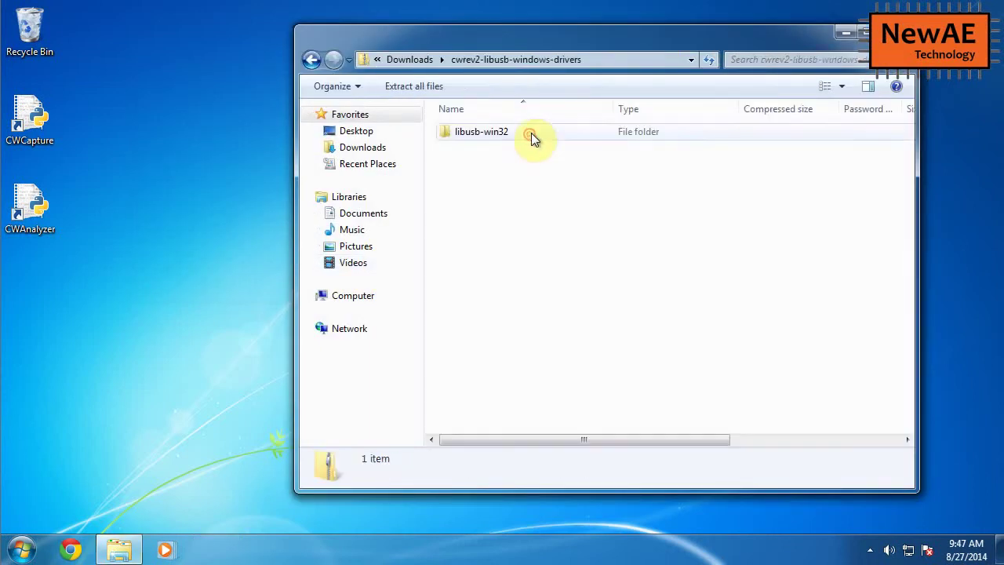
click(633, 61)
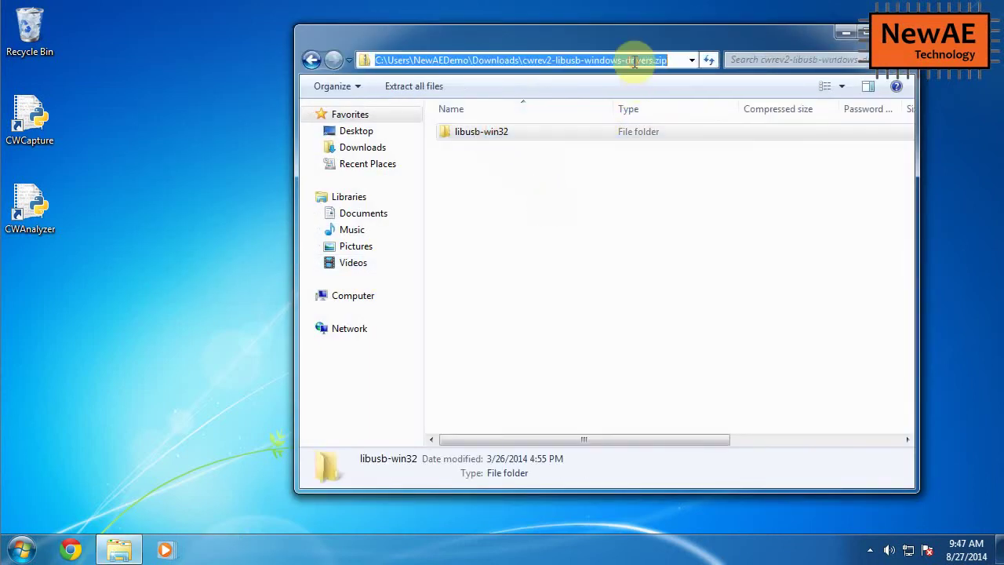
click(125, 149)
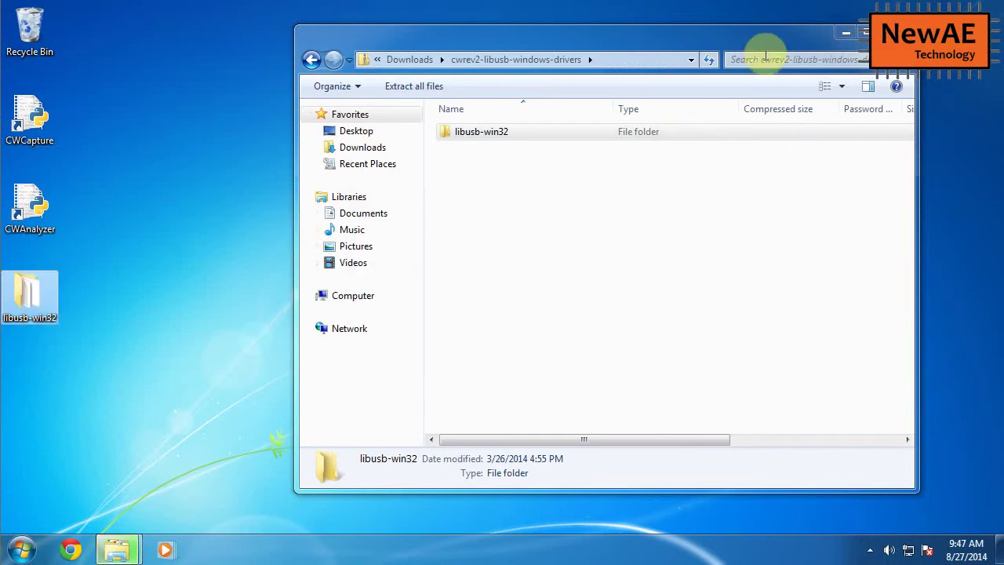
click(896, 32)
click(633, 292)
Search Windows for "device", open Device Manager, and move its window clear of the desktop icons
key(super)
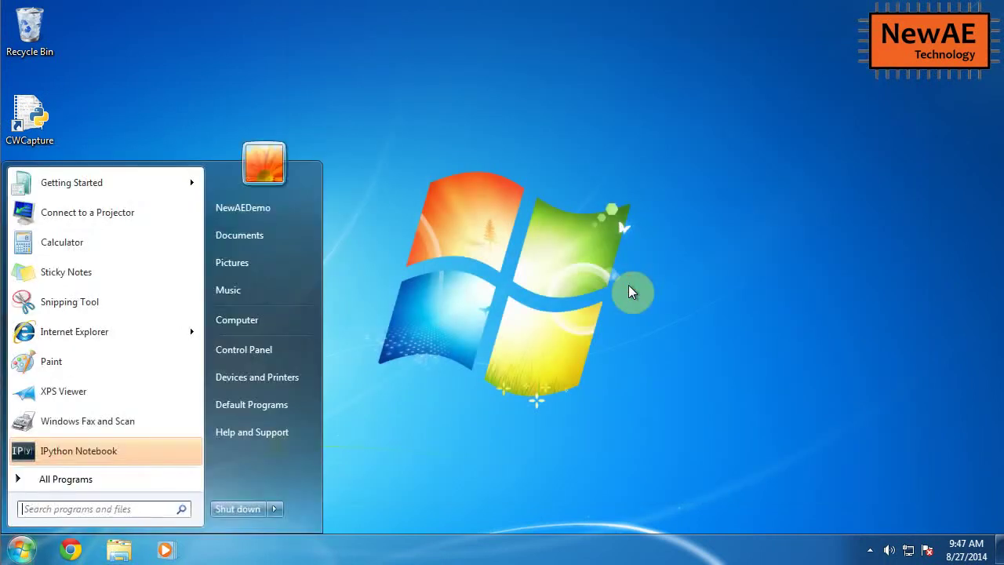
text(device)
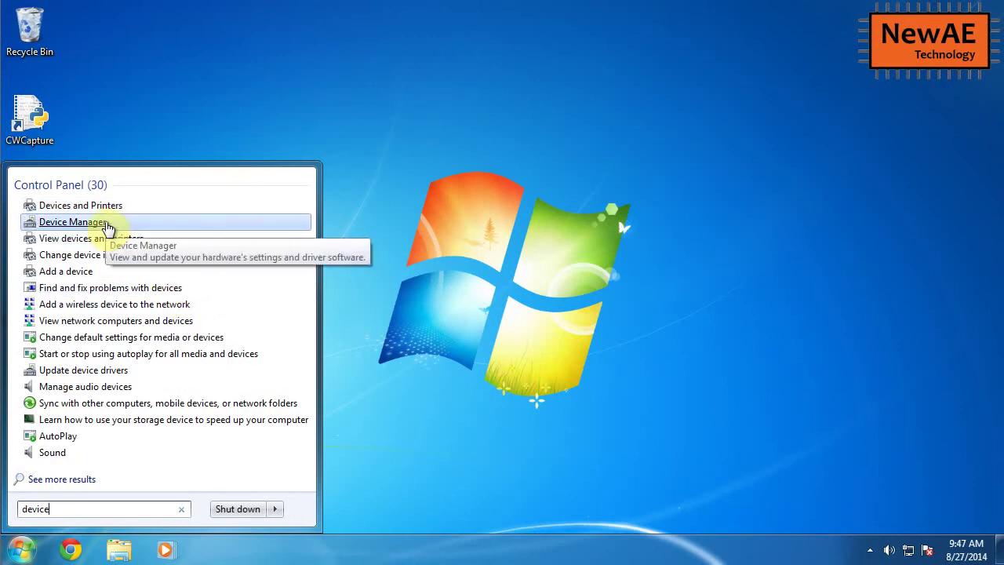
click(107, 224)
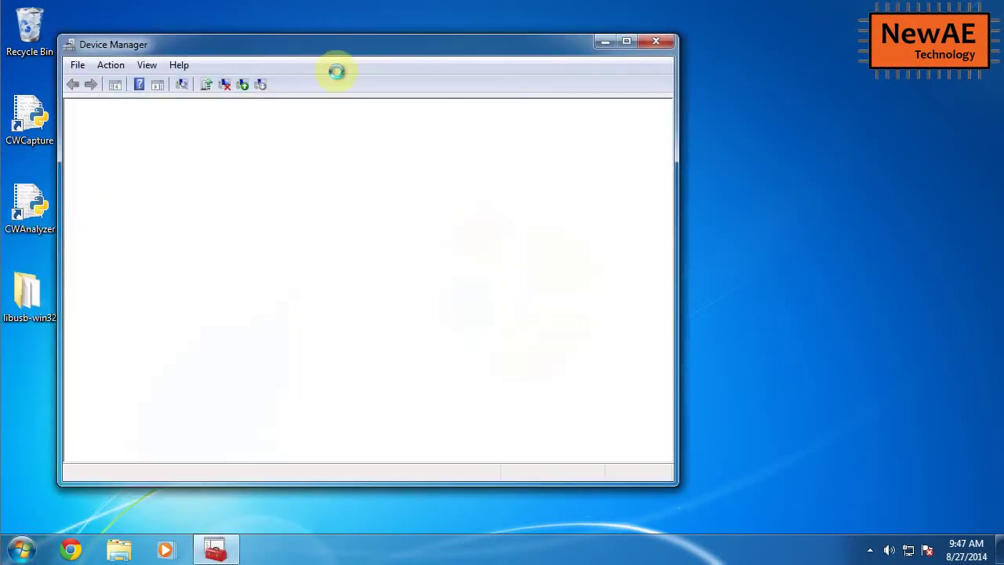
drag(324, 53, 461, 45)
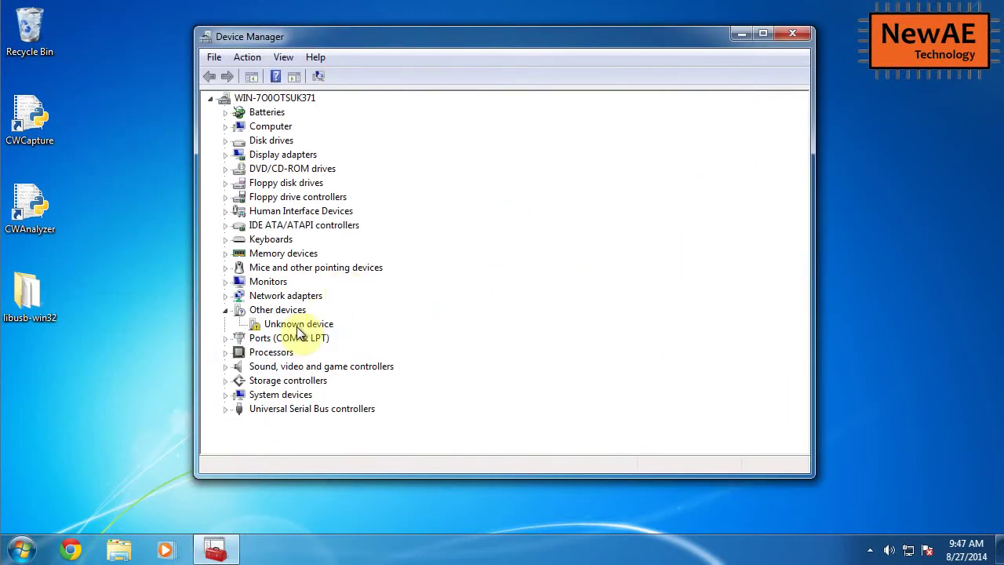
Start a driver software update for the unknown device and copy the path of the desktop's libusb-win32 folder
click(298, 330)
right_click(297, 328)
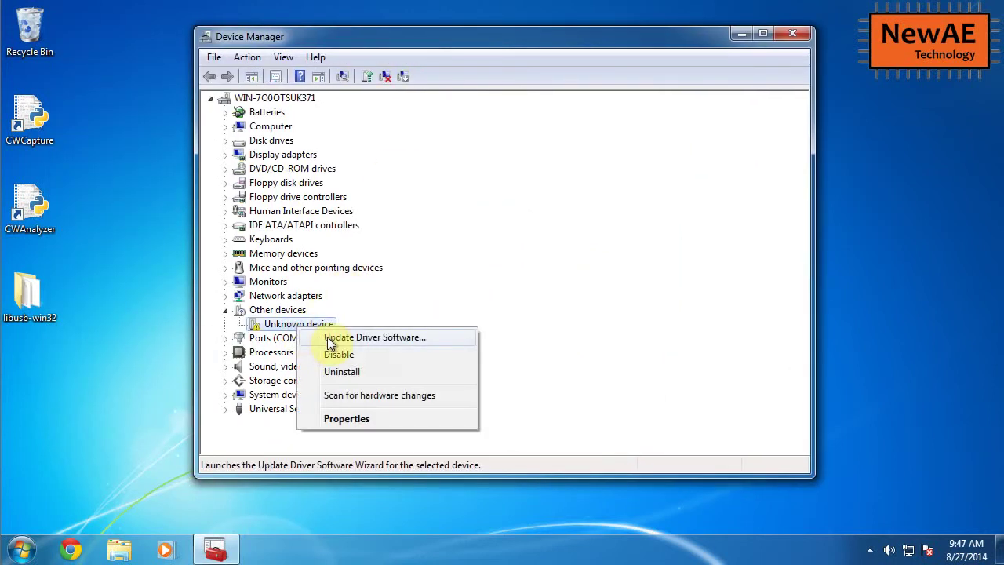
click(329, 339)
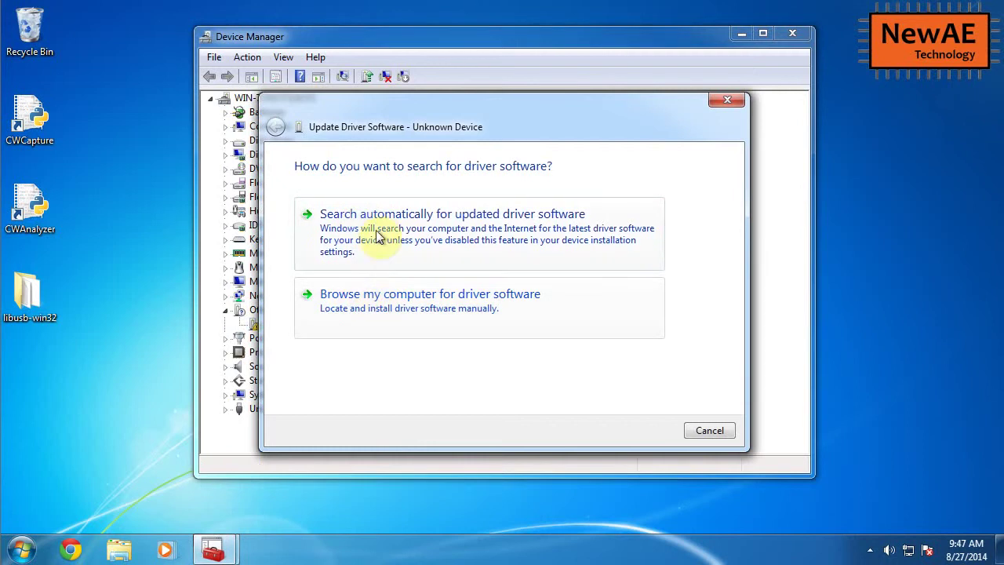
double_click(41, 302)
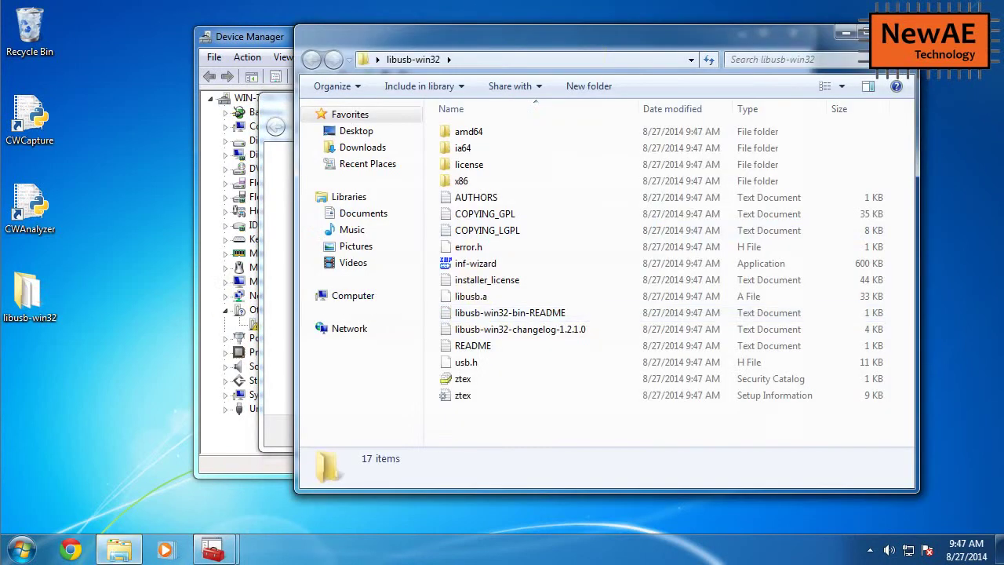
click(569, 60)
key(ctrl+c)
drag(624, 47, 363, 75)
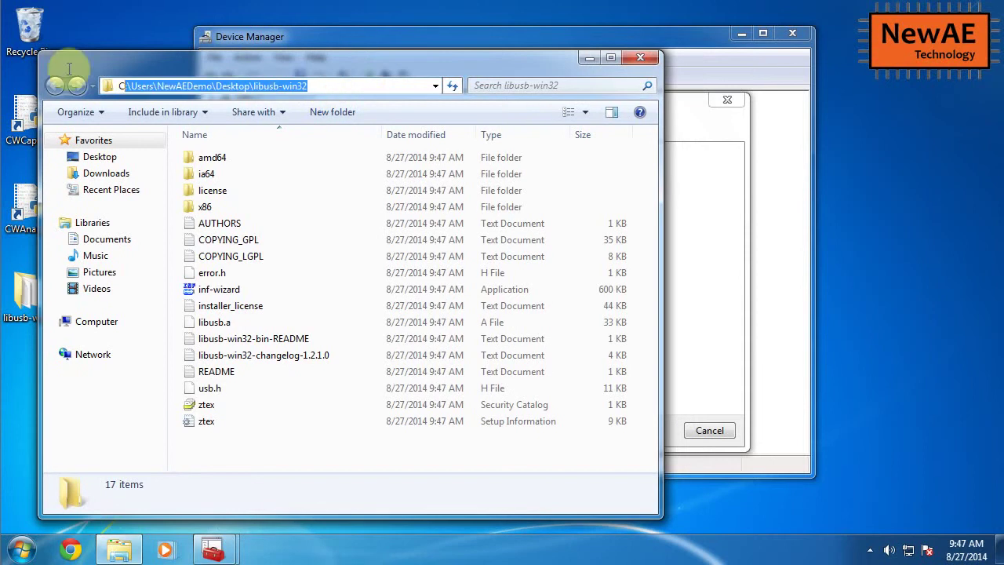
click(639, 60)
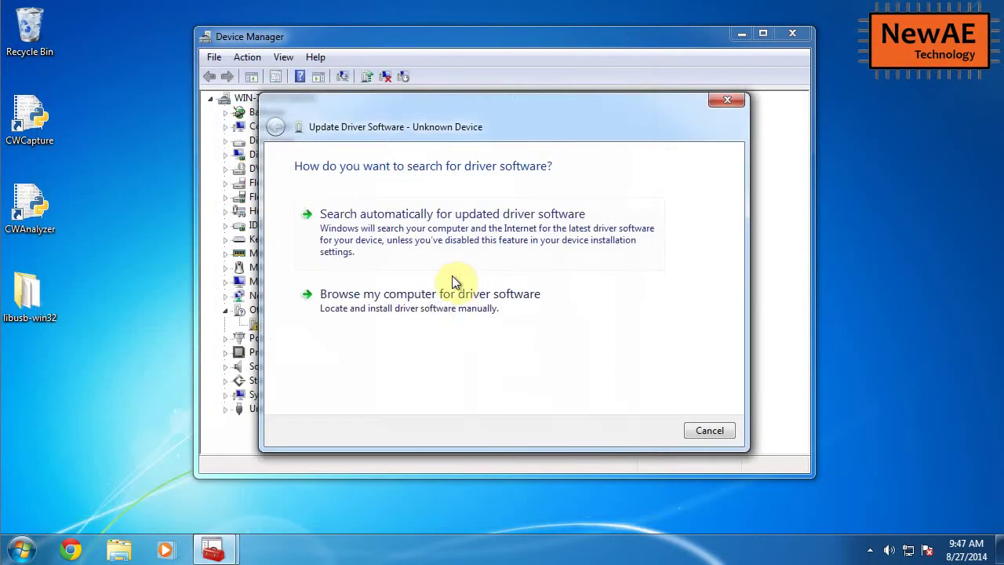
Choose to browse the computer for driver software and set the search location to the desktop's libusb-win32 folder
click(437, 298)
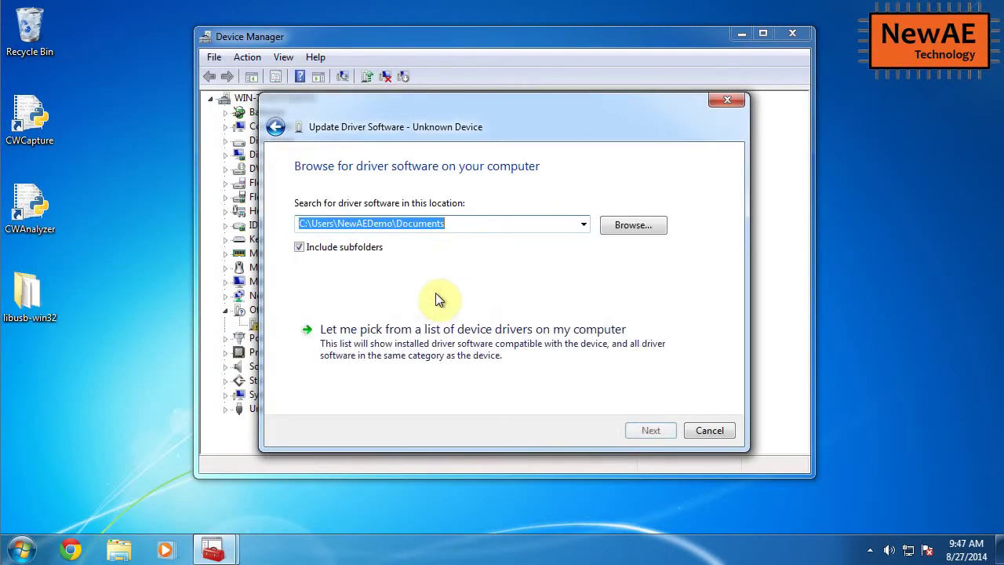
click(471, 224)
double_click(480, 222)
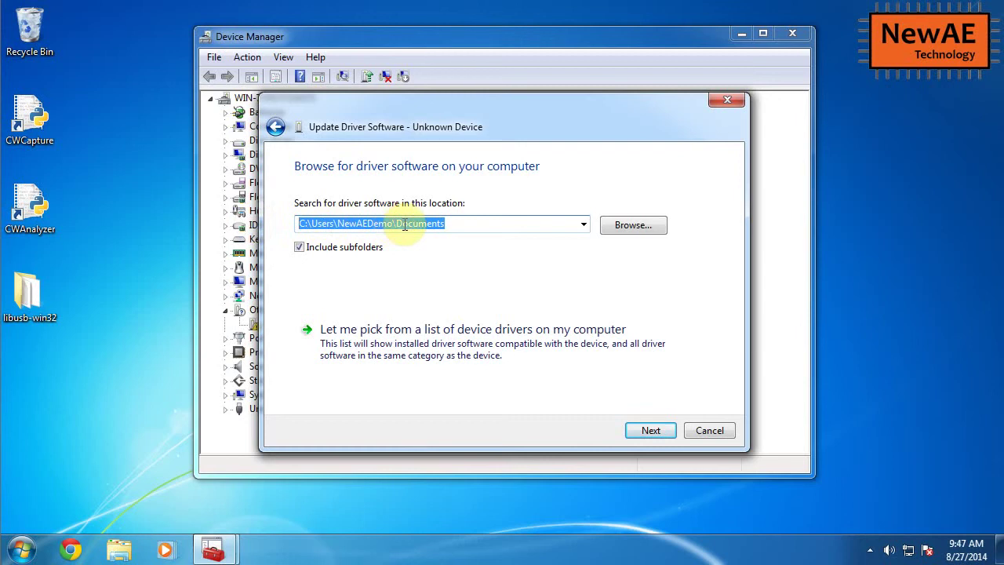
key(ctrl+v)
click(650, 225)
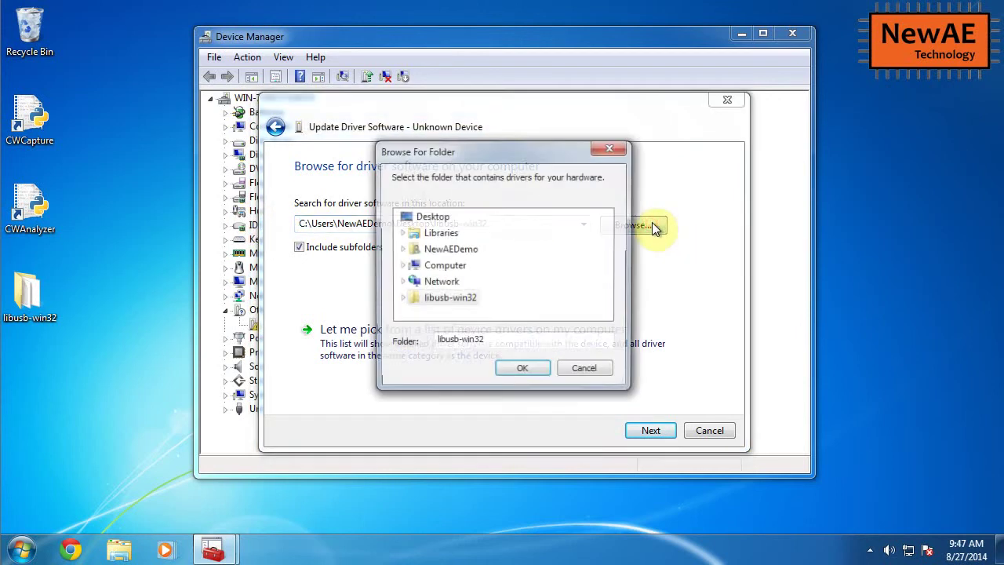
double_click(451, 303)
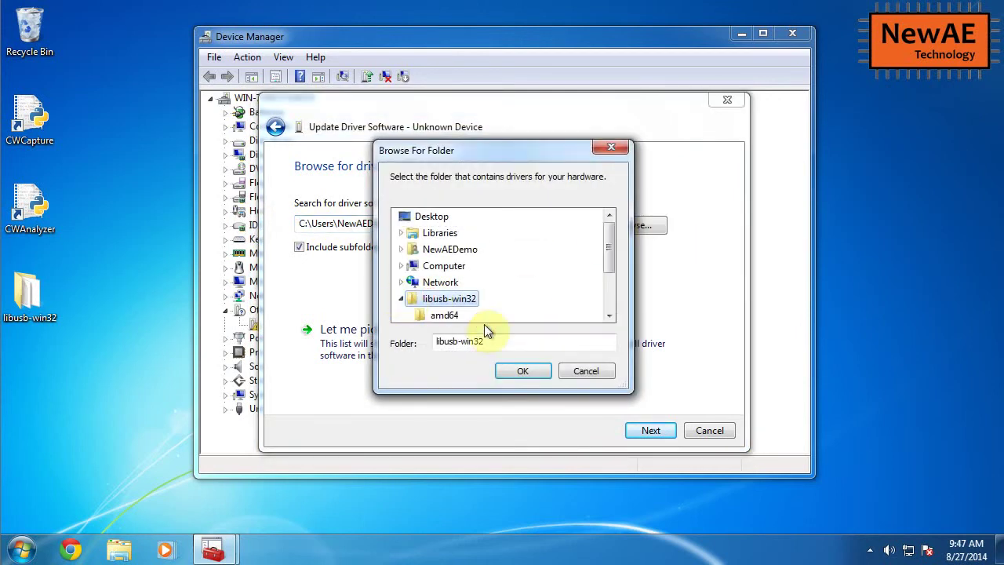
click(608, 263)
click(521, 369)
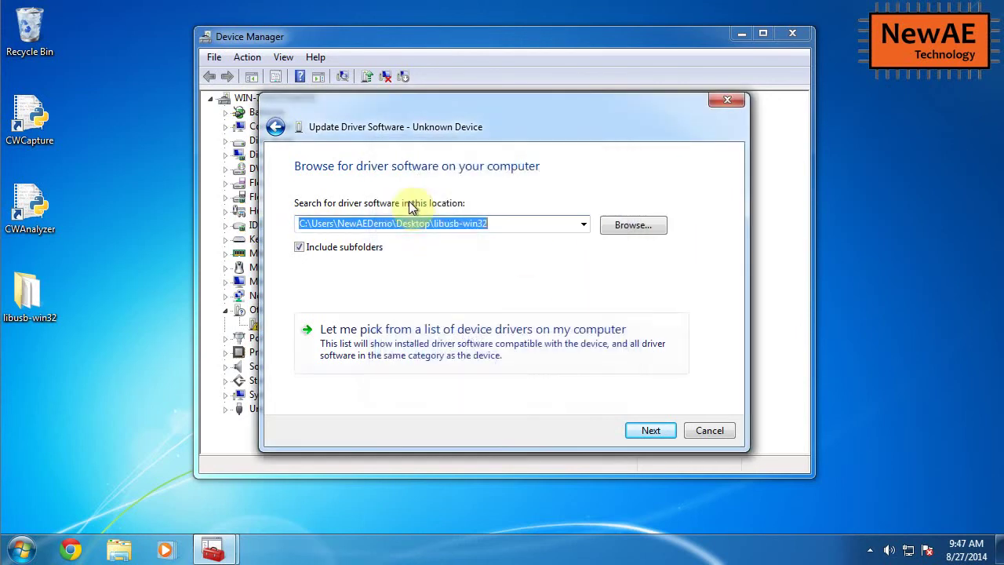
Install the driver software despite the unverified publisher, close the wizard, and select the EZ-USB FX2 device
click(650, 430)
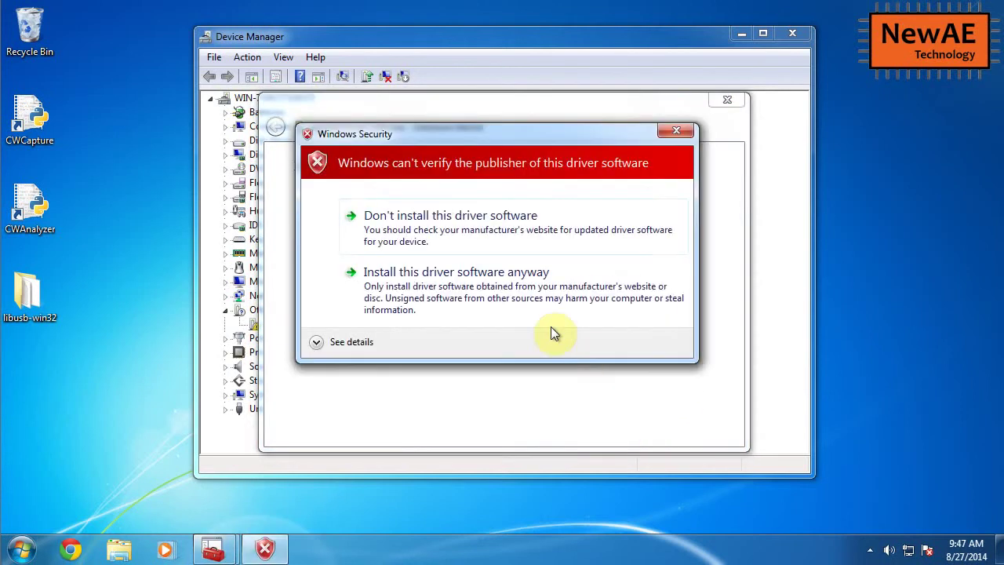
click(331, 343)
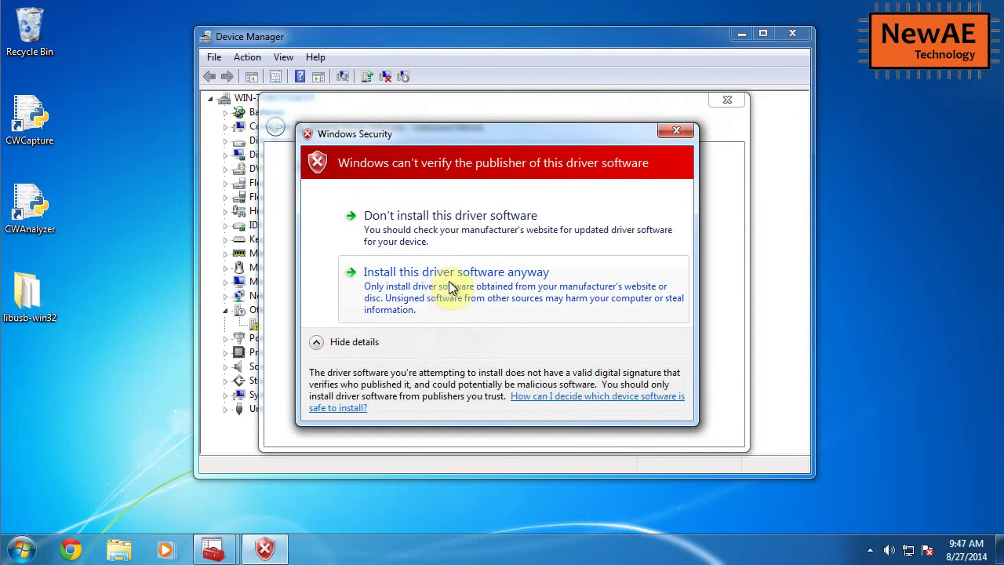
click(408, 287)
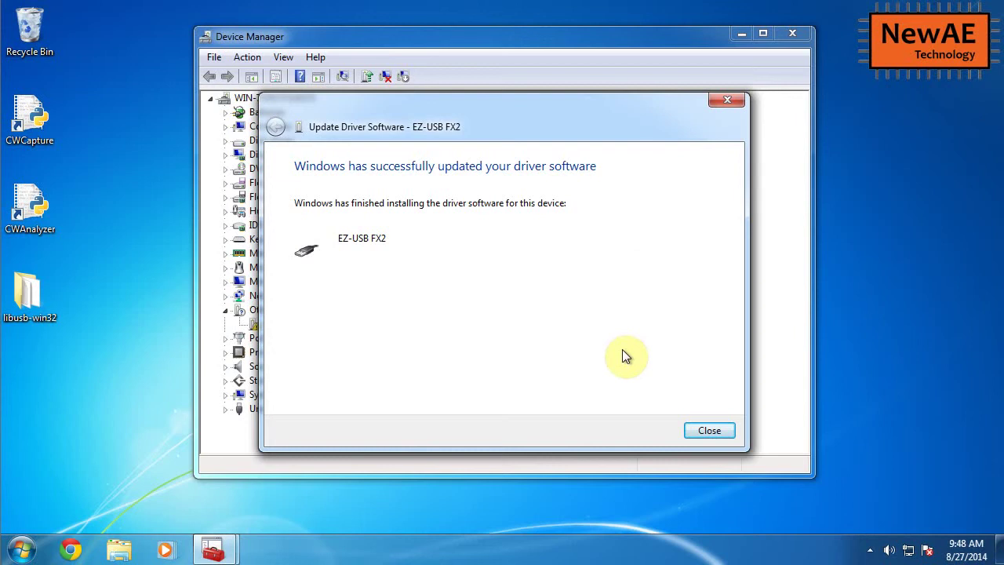
click(706, 431)
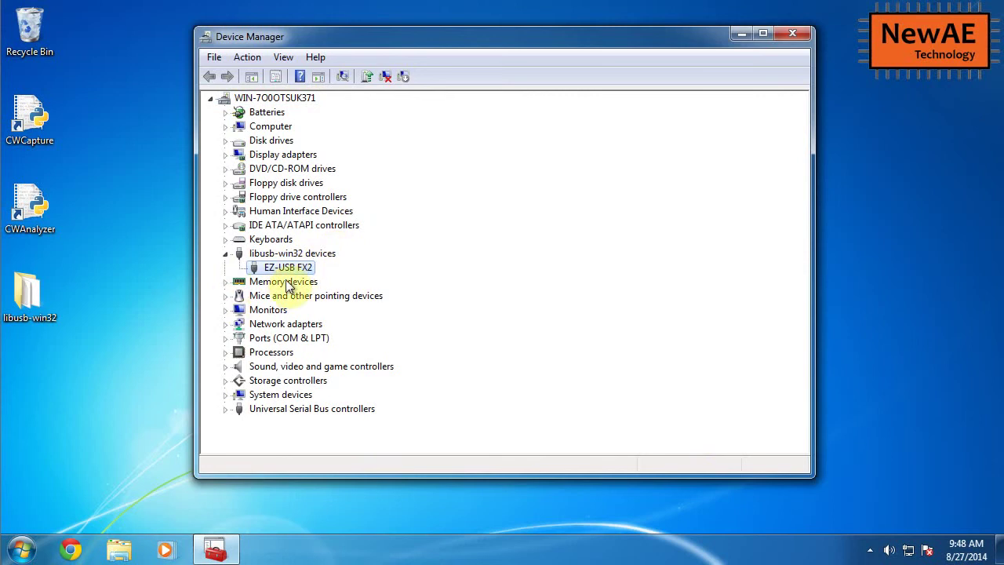
click(436, 519)
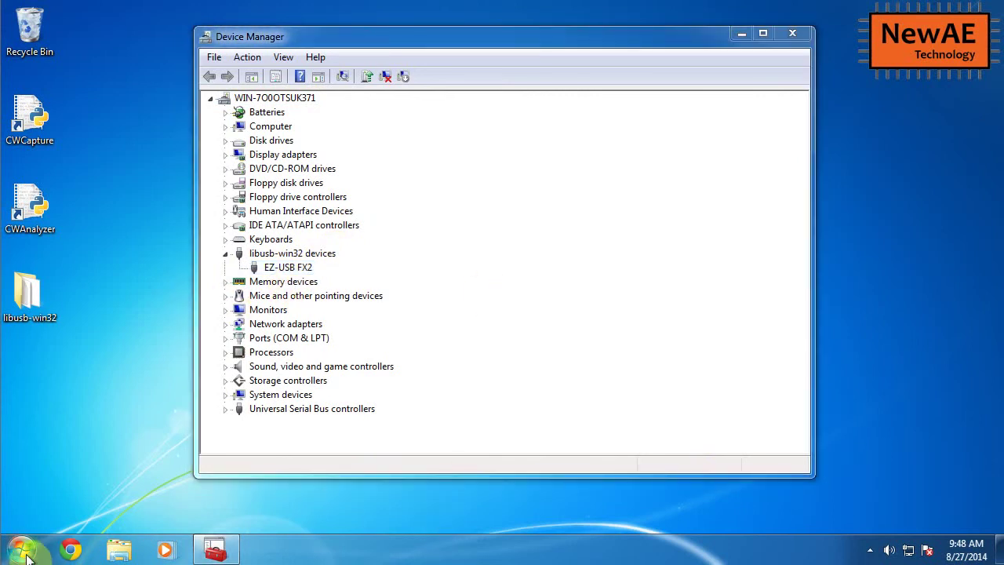
click(288, 268)
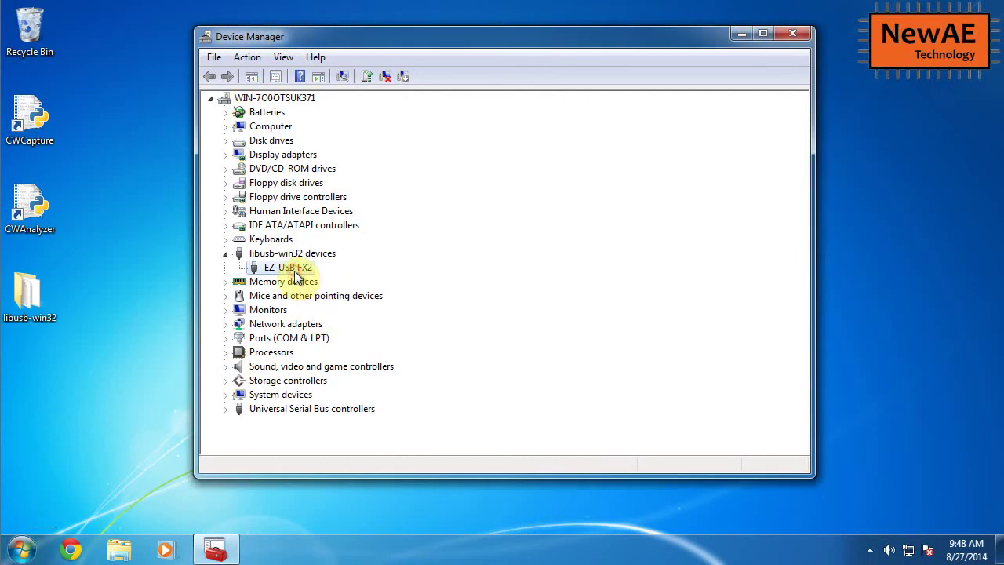
Launch CWCapture from the desktop and move its main window clear of the desktop icons
click(62, 295)
double_click(37, 119)
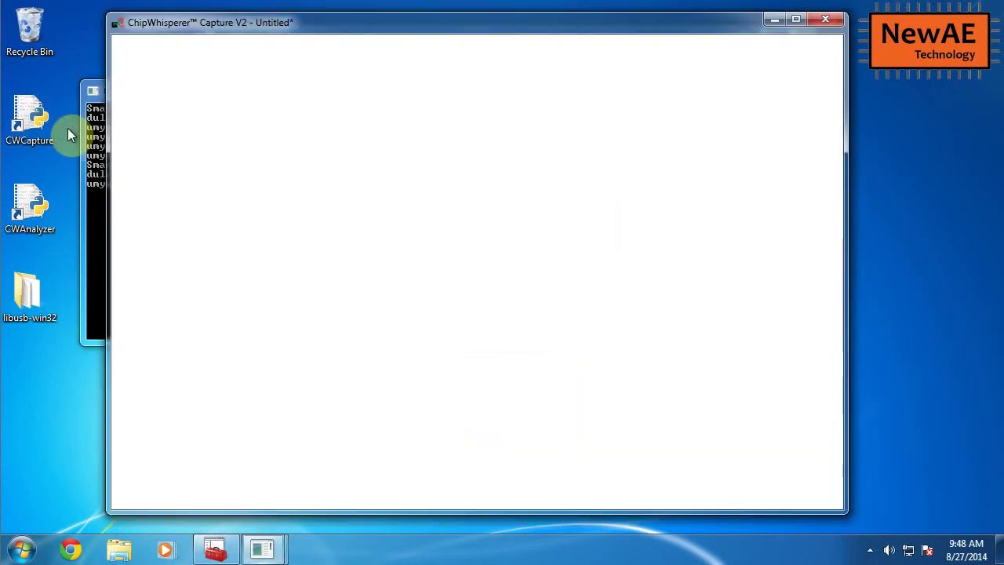
drag(310, 32, 375, 42)
Open the CW firmware configuration, widen it to review the FPGA bitstream and firmware locations, and close it
click(258, 47)
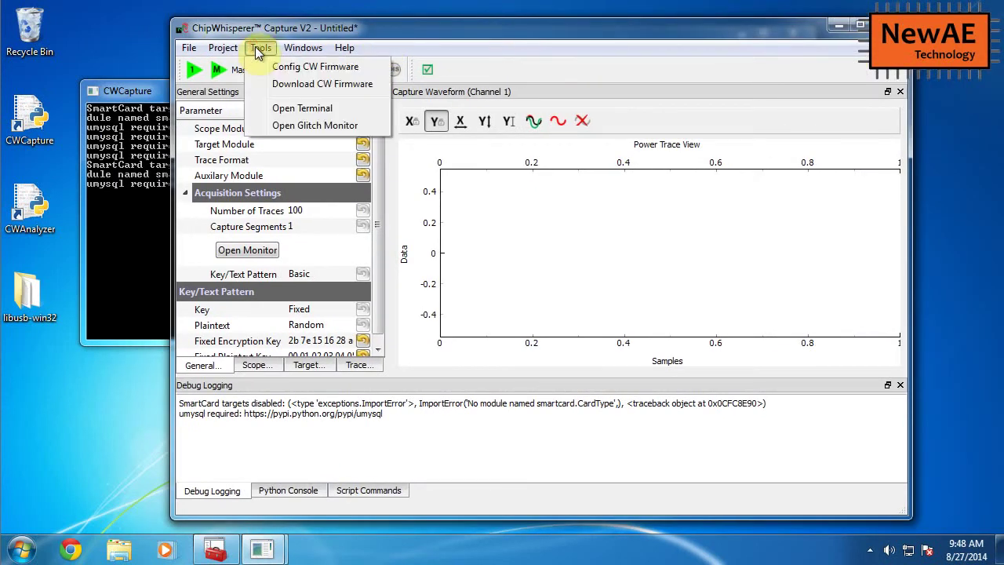
click(281, 67)
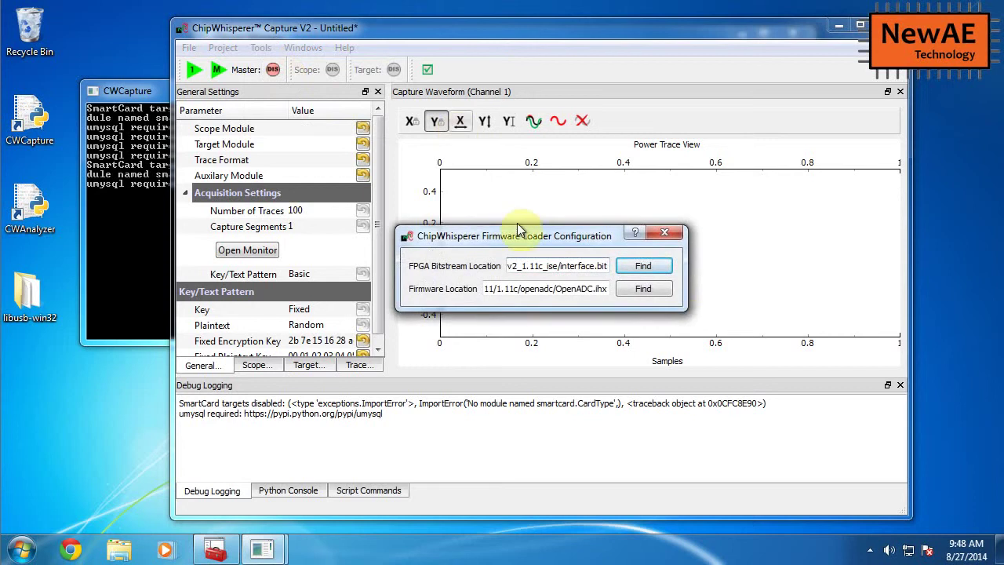
drag(687, 313, 896, 325)
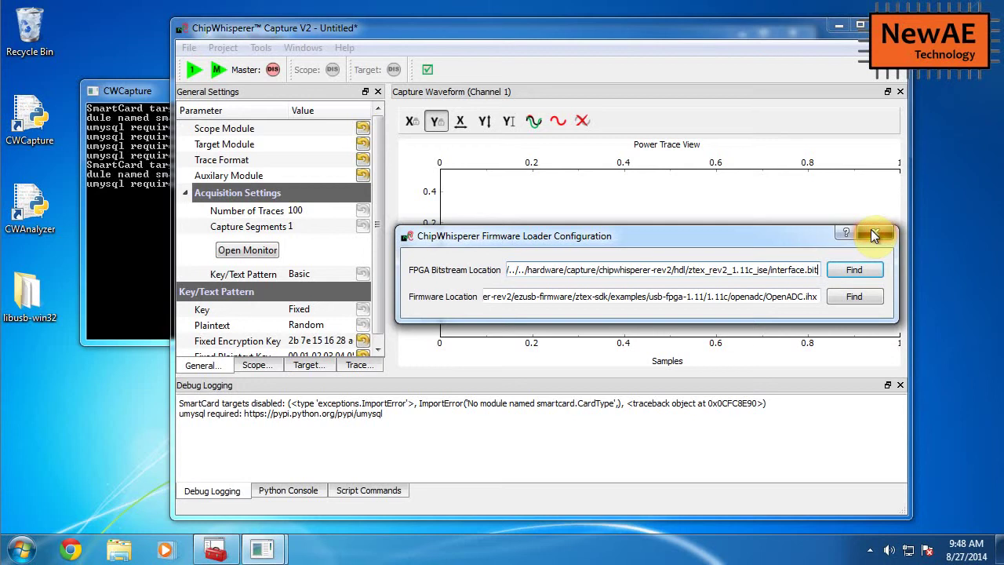
drag(562, 236, 449, 205)
drag(791, 292, 843, 313)
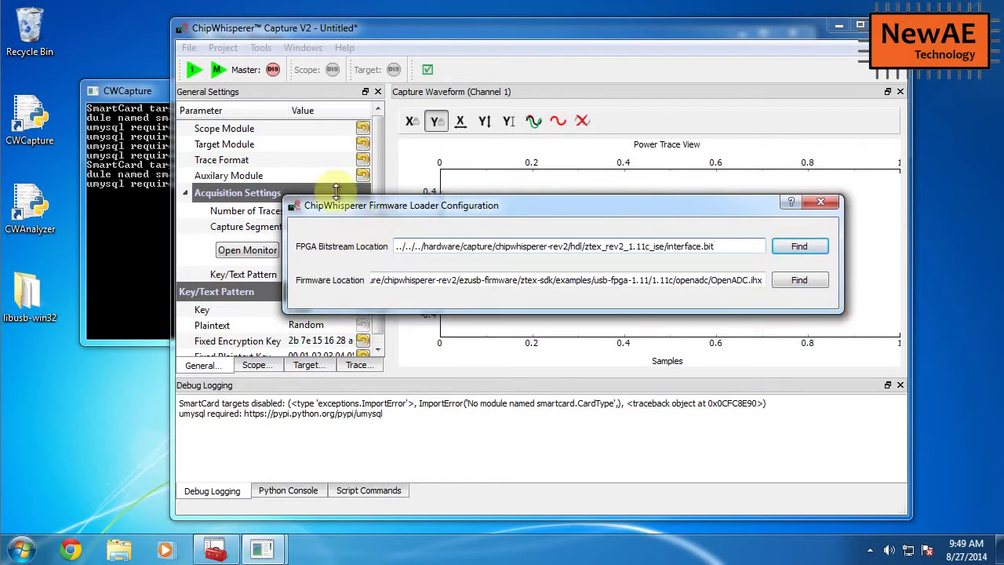
click(820, 204)
Download the CW firmware to the device and examine the device detection line in the debug log
click(266, 47)
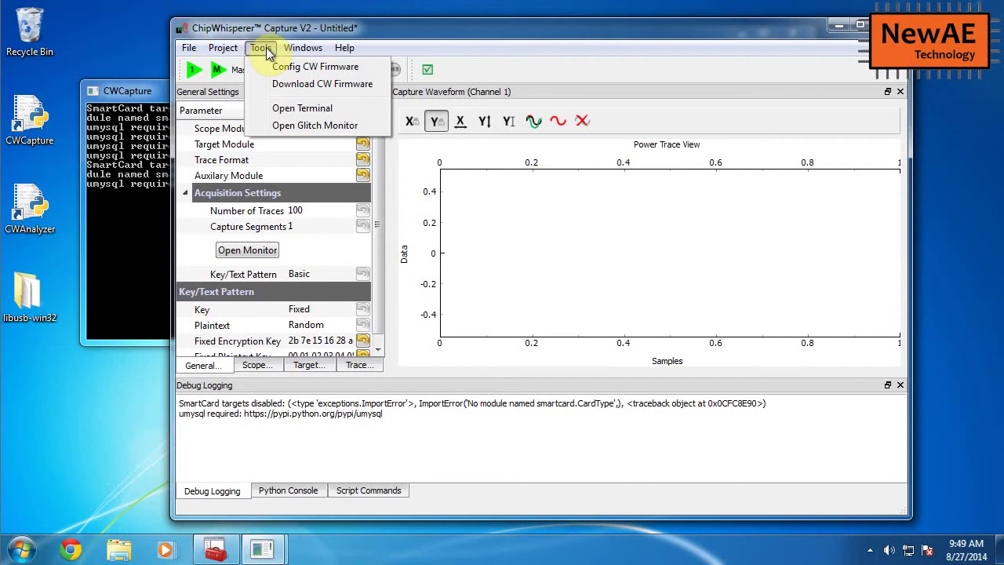
click(303, 85)
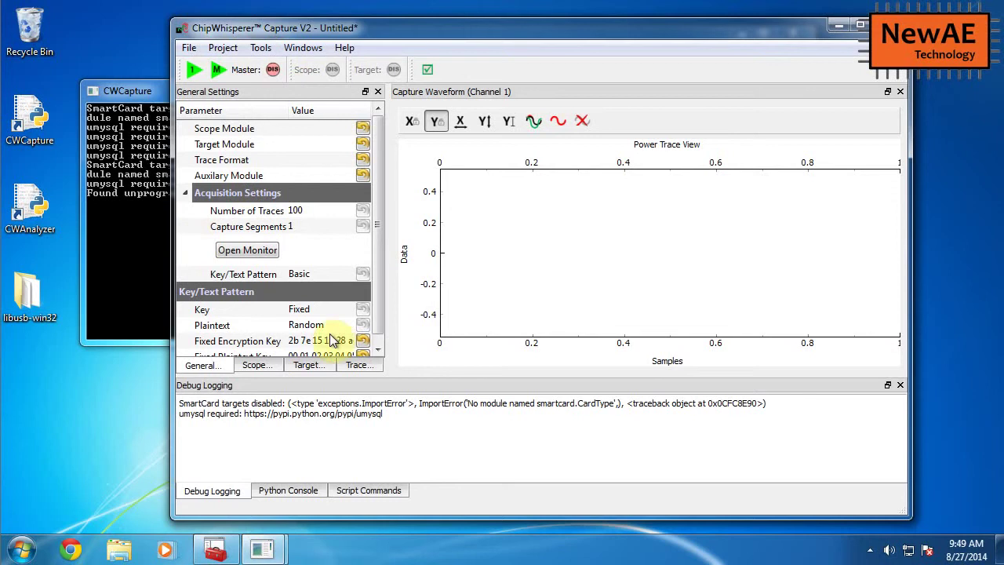
click(282, 496)
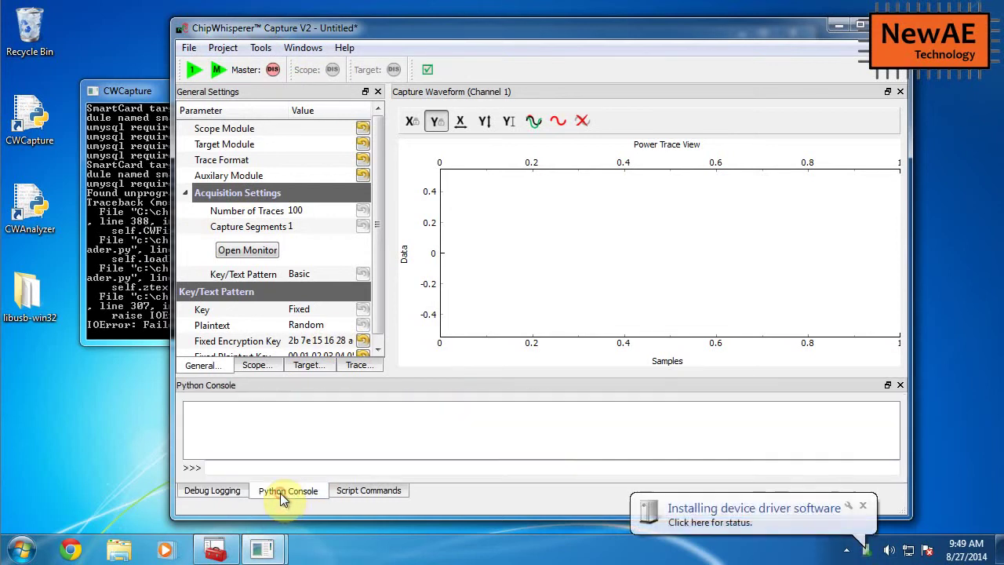
click(211, 490)
drag(271, 471, 289, 425)
click(180, 430)
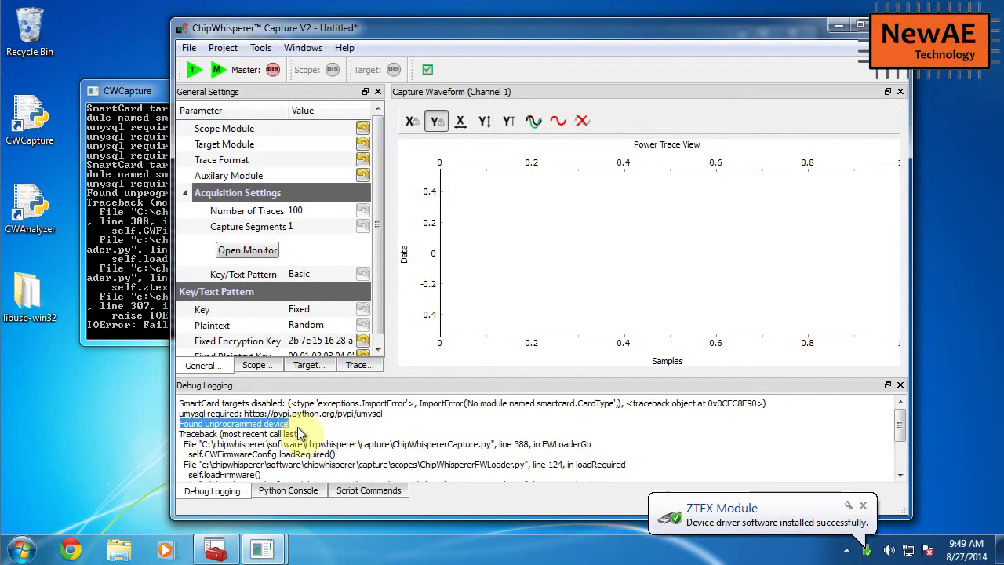
View the ZTEX Module driver installation status, close it, and read the end of the debug log
click(752, 524)
click(663, 292)
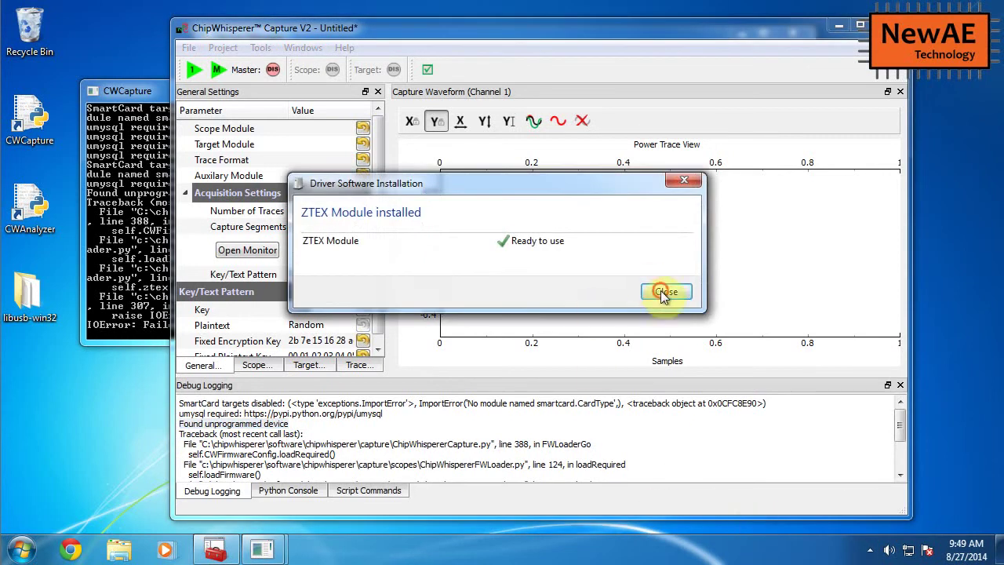
drag(664, 409, 556, 471)
click(547, 445)
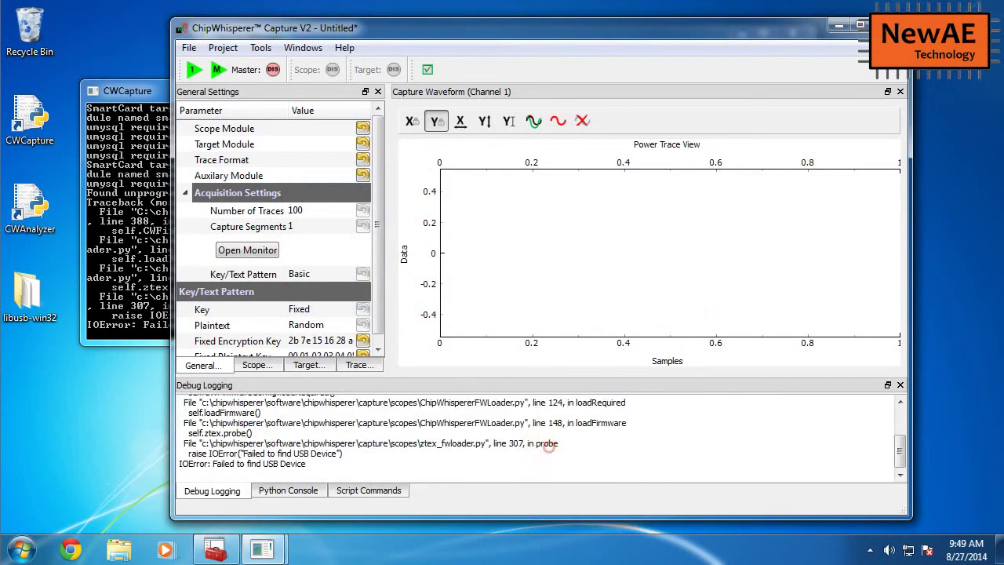
Check the ZTEX Module under libusb-win32 devices in Device Manager, and minimize Device Manager
click(215, 549)
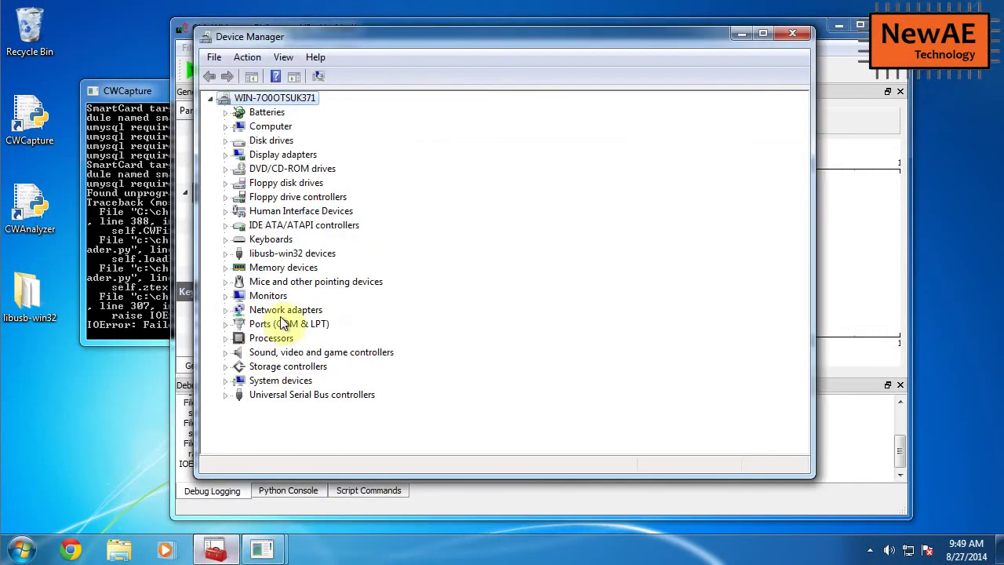
click(225, 254)
click(284, 268)
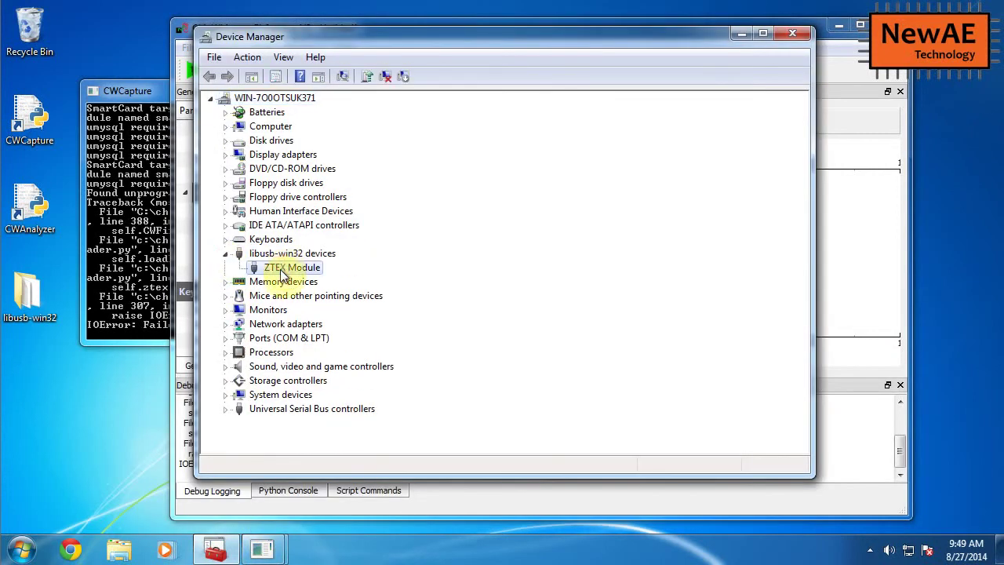
click(742, 34)
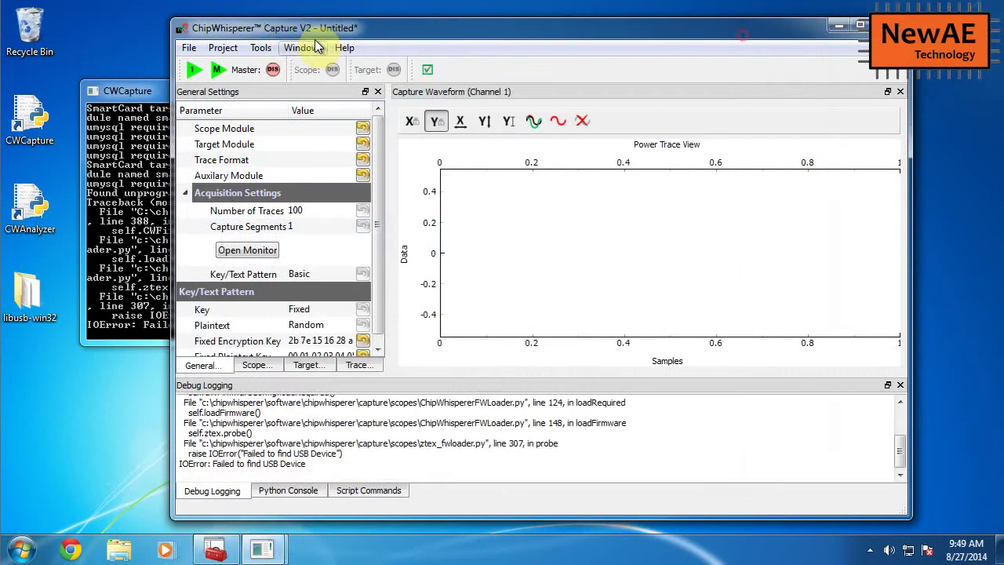
Run the CW firmware download again and highlight the last line of the debug log
click(260, 47)
click(281, 84)
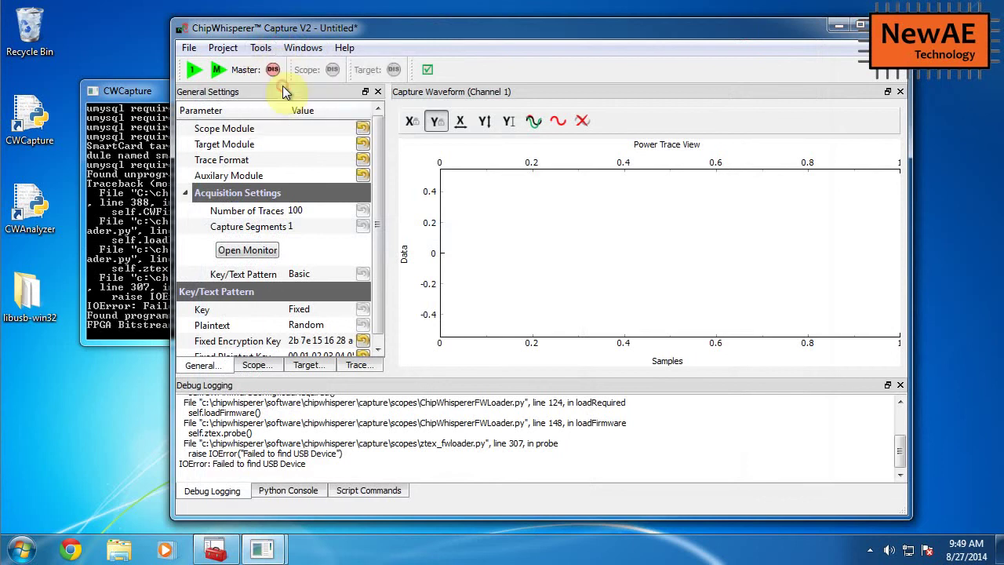
click(309, 407)
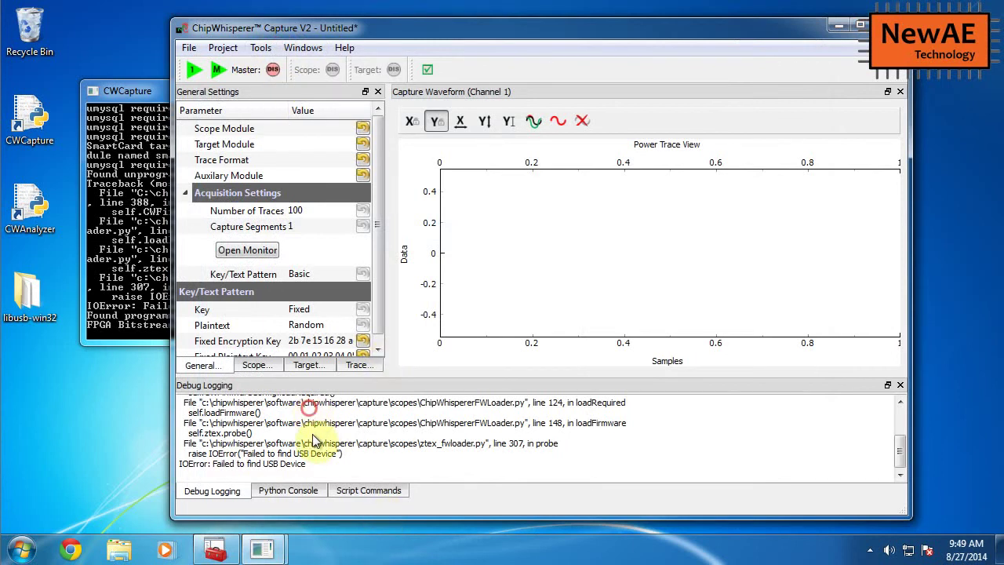
shift+click(654, 452)
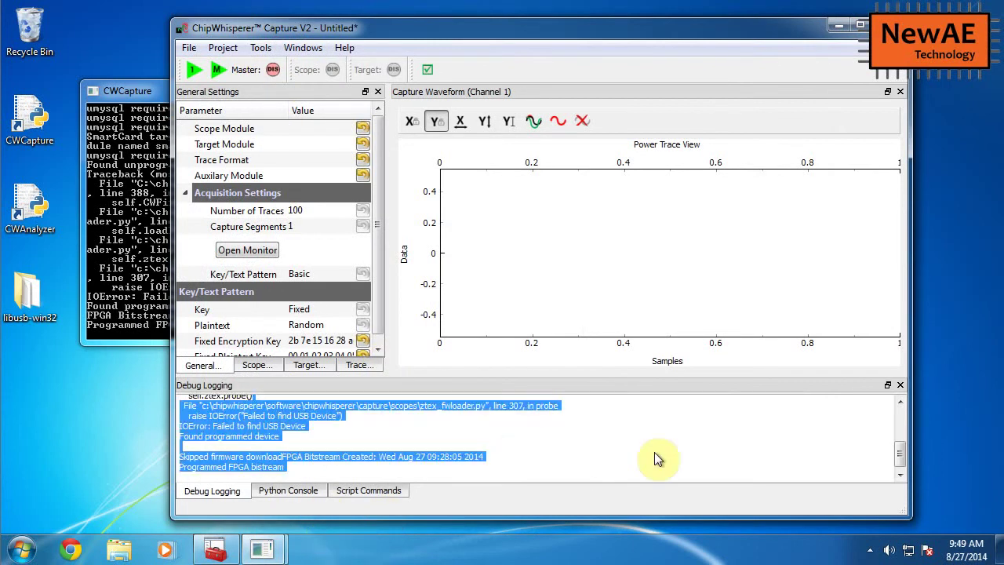
click(655, 452)
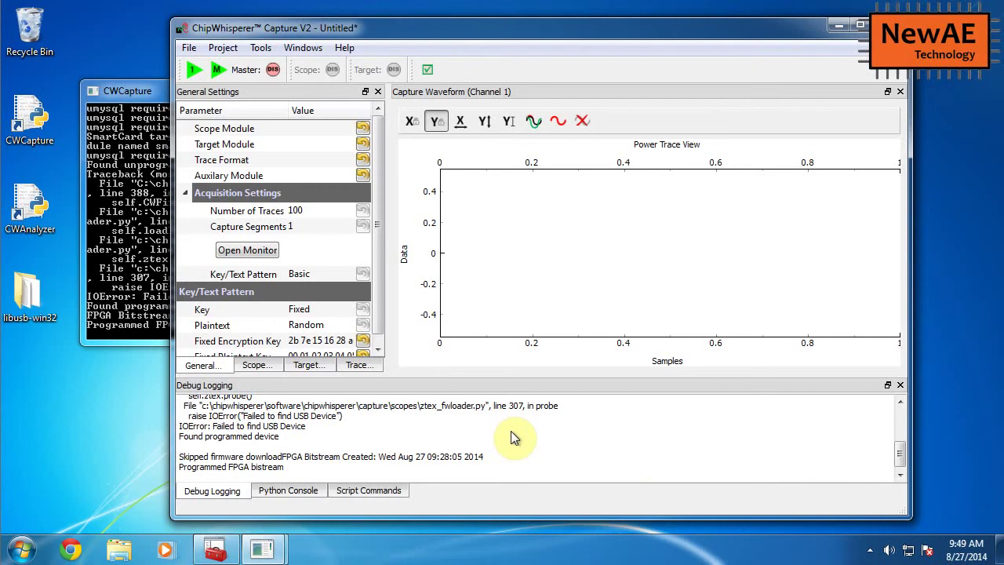
drag(325, 416, 146, 471)
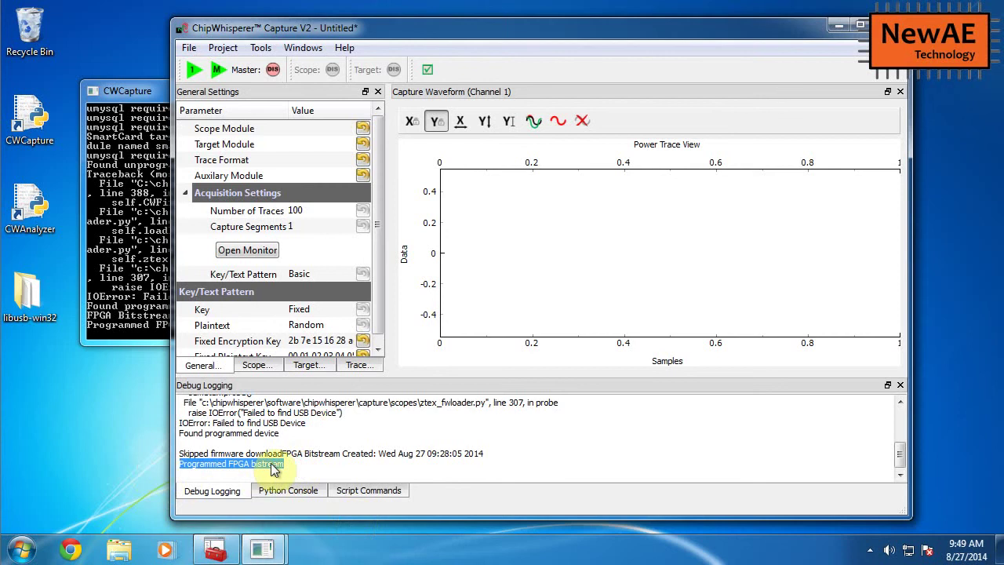
Set the scope module to ChipWhisperer/OpenADC and connect the scope
drag(273, 468, 157, 474)
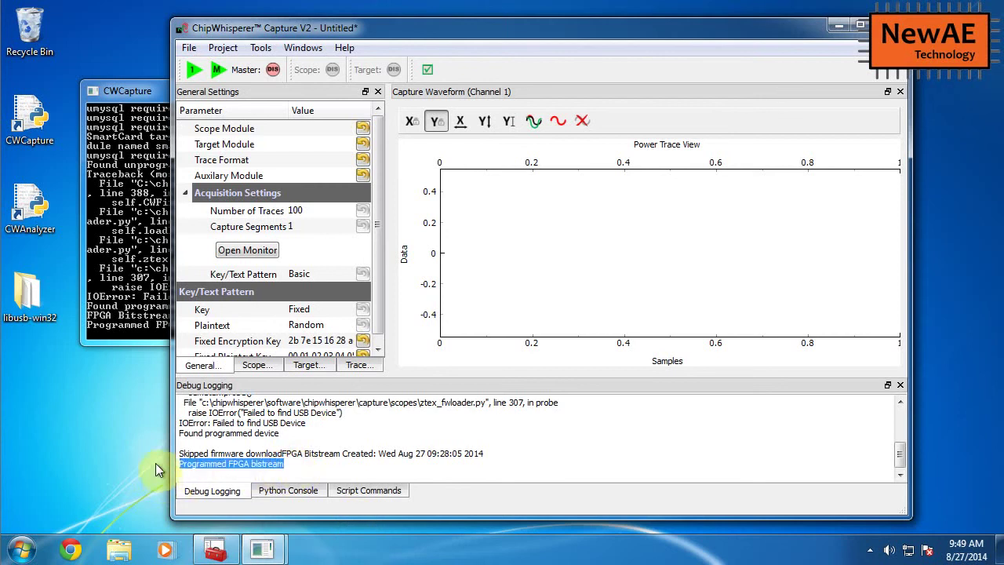
double_click(306, 128)
click(317, 149)
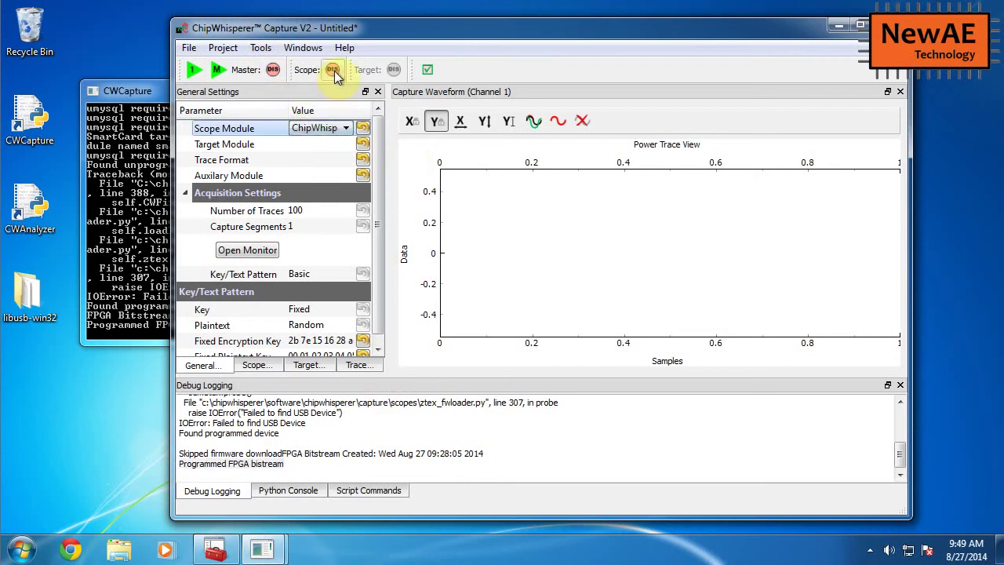
click(333, 70)
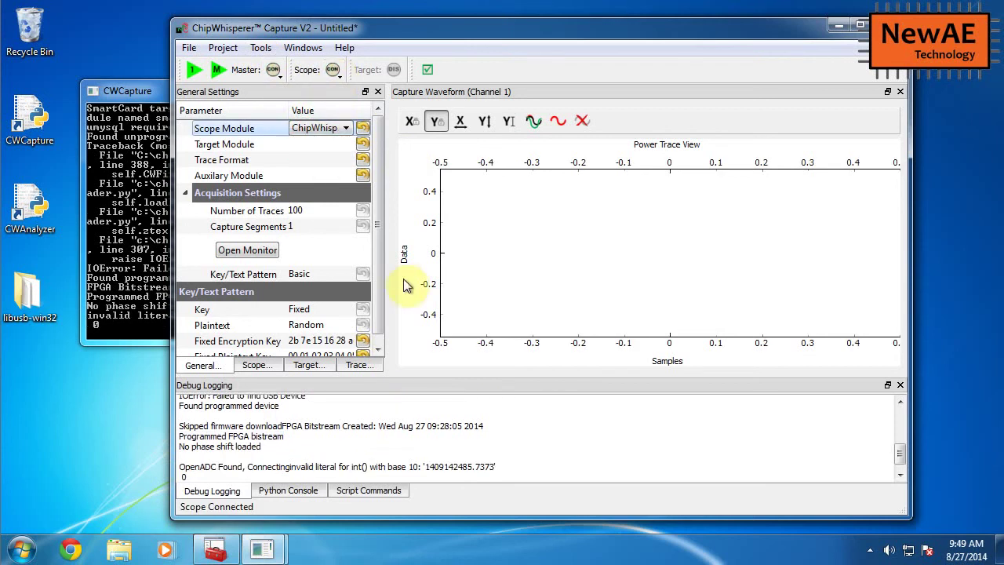
Widen the settings pane and show the scope settings to examine the OpenADC hardware information
click(267, 367)
click(202, 365)
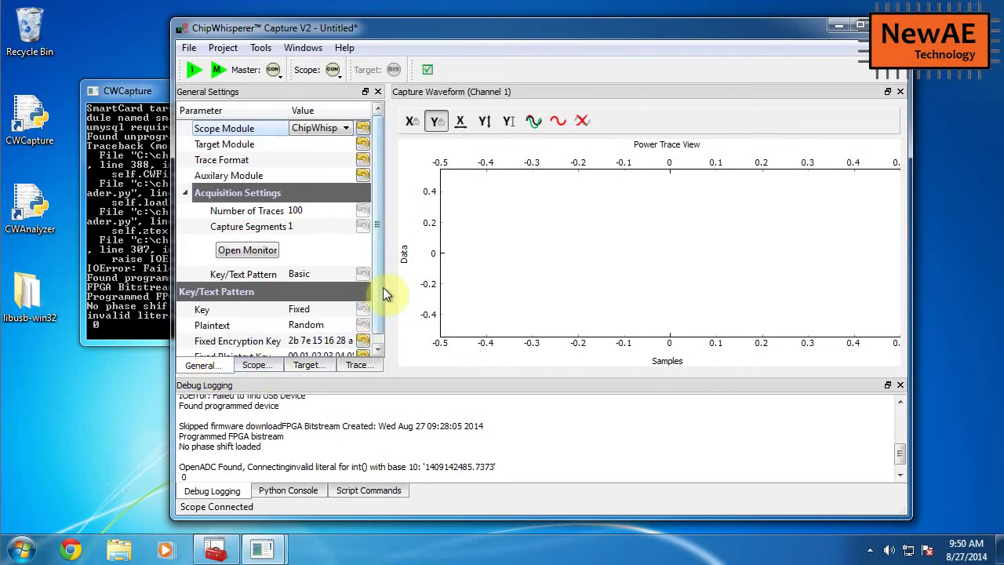
drag(403, 284, 554, 278)
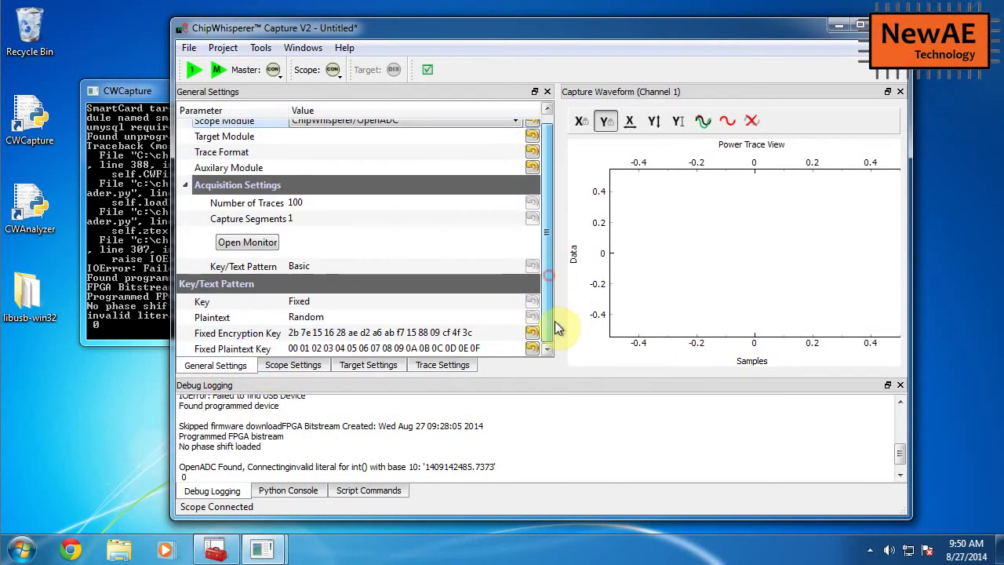
click(283, 366)
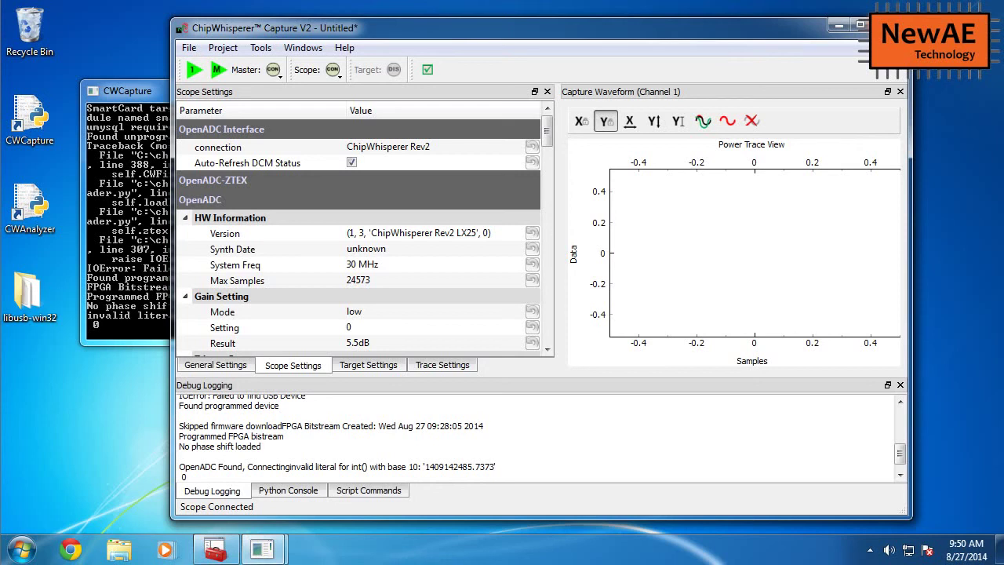
View the FPGA bitstream path in the CW firmware loader configuration, and close the configuration
click(262, 47)
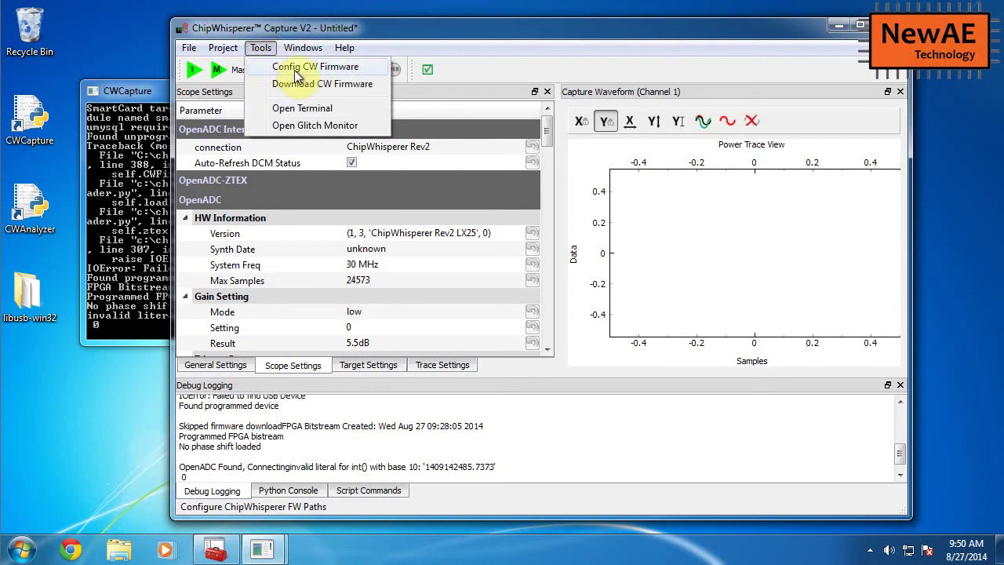
click(297, 67)
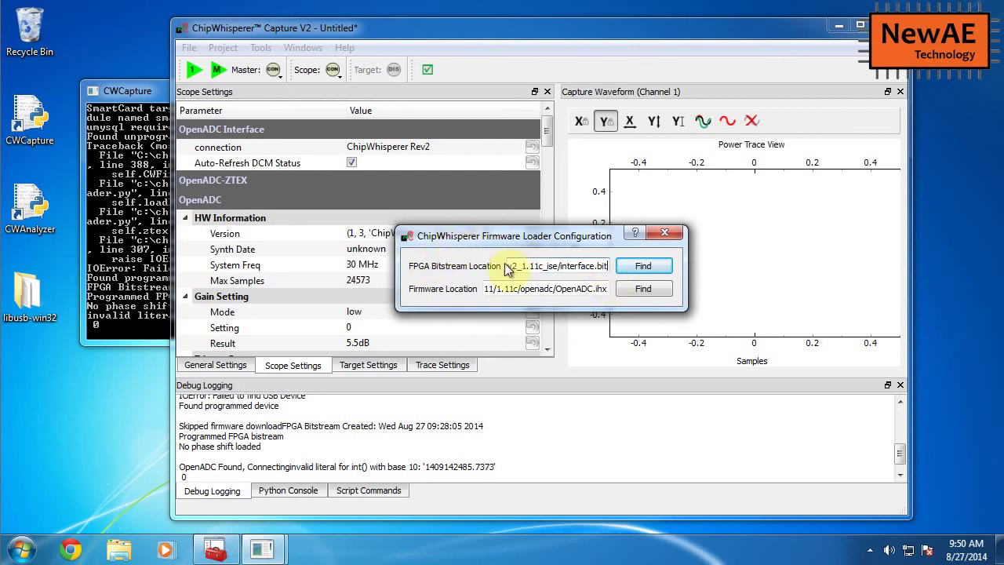
triple_click(568, 265)
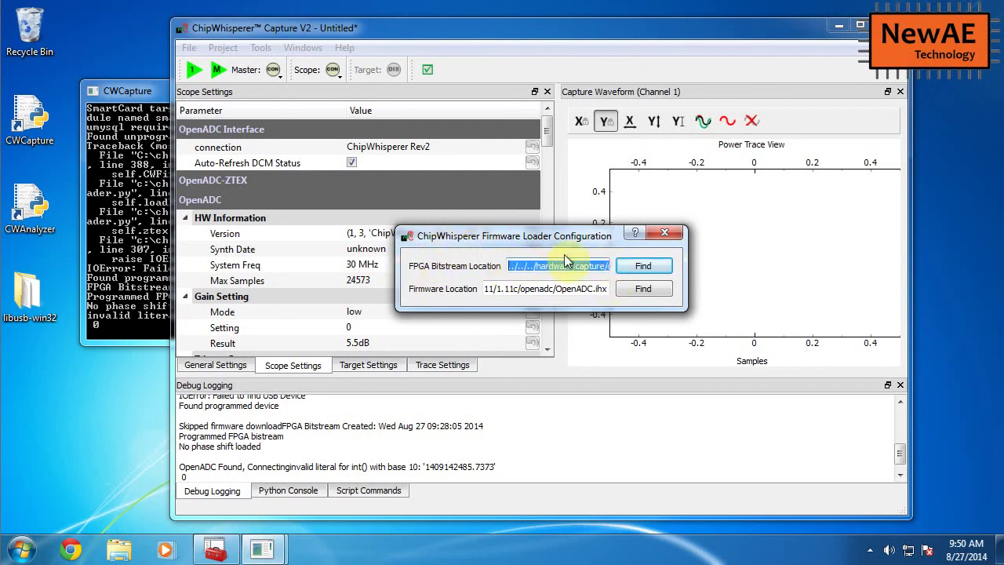
click(568, 265)
drag(562, 266, 694, 262)
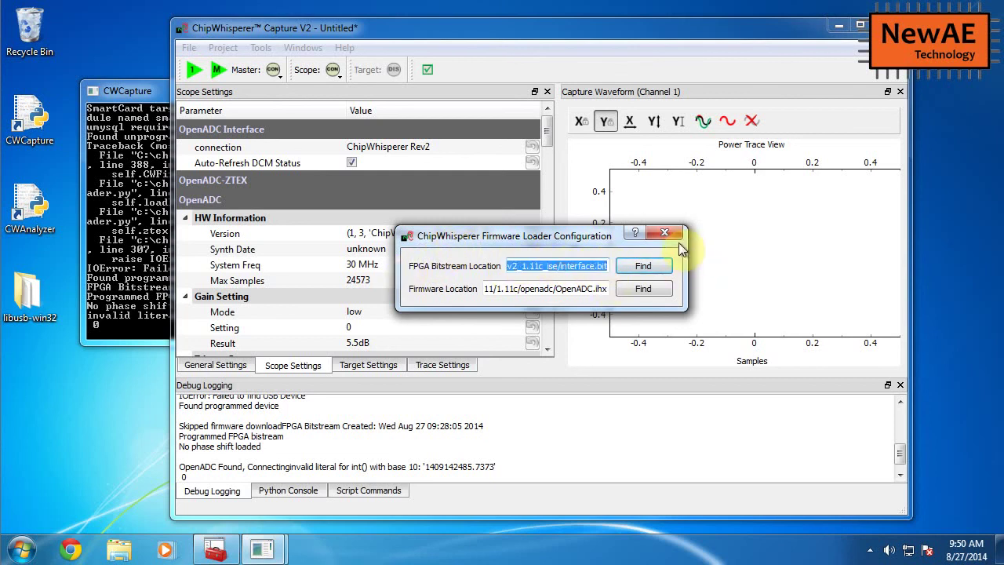
click(677, 238)
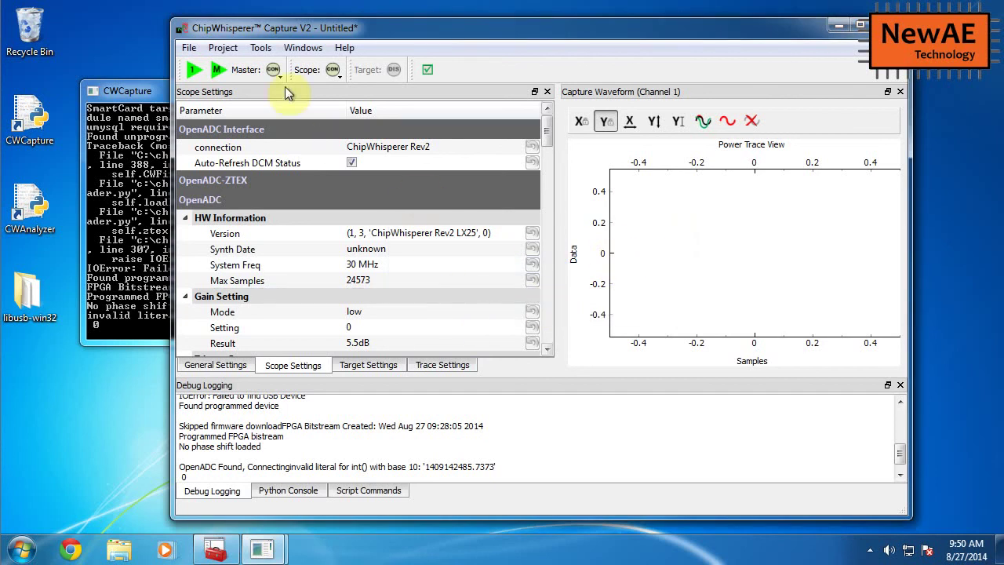